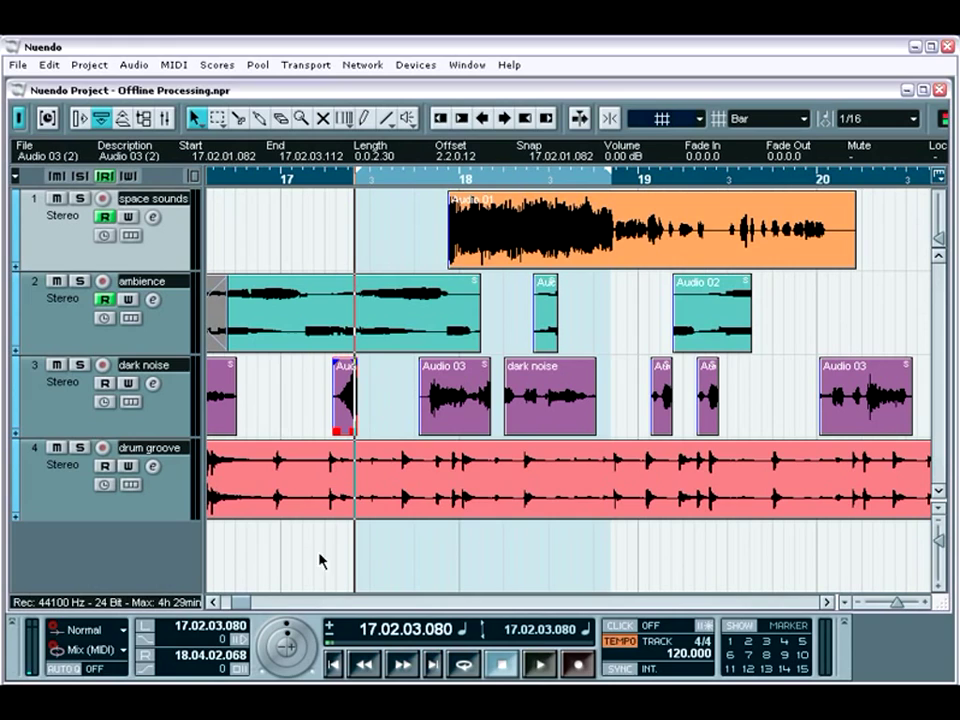
Step: Reverse the dark noise event on track 3 with the Process > Reverse command
click(524, 433)
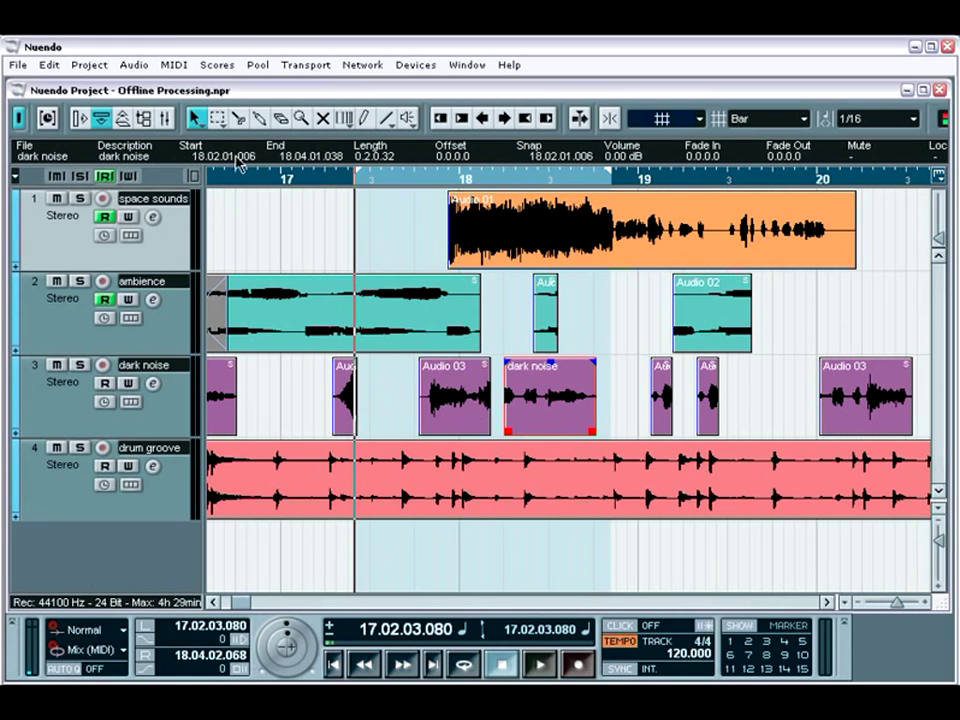
click(145, 68)
mouse_move(158, 86)
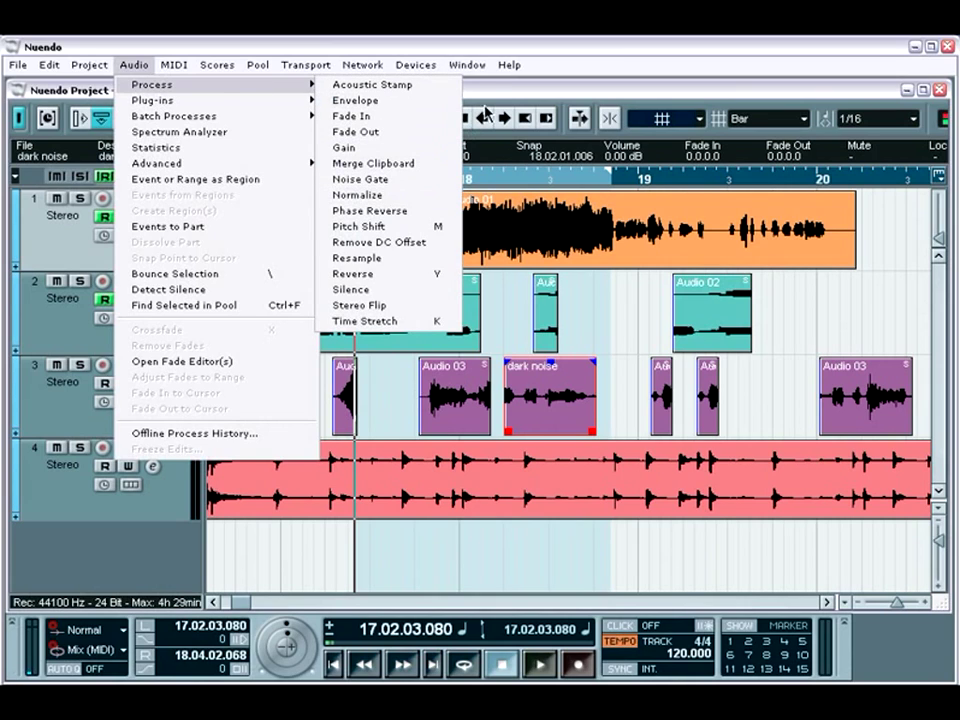
click(375, 73)
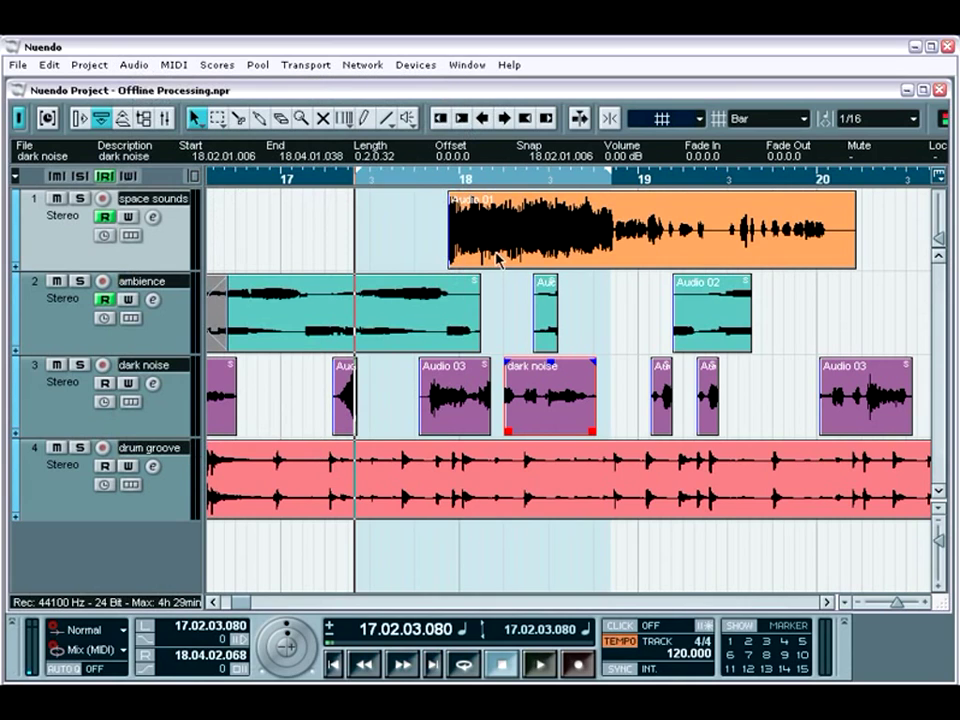
right_click(534, 432)
mouse_move(594, 306)
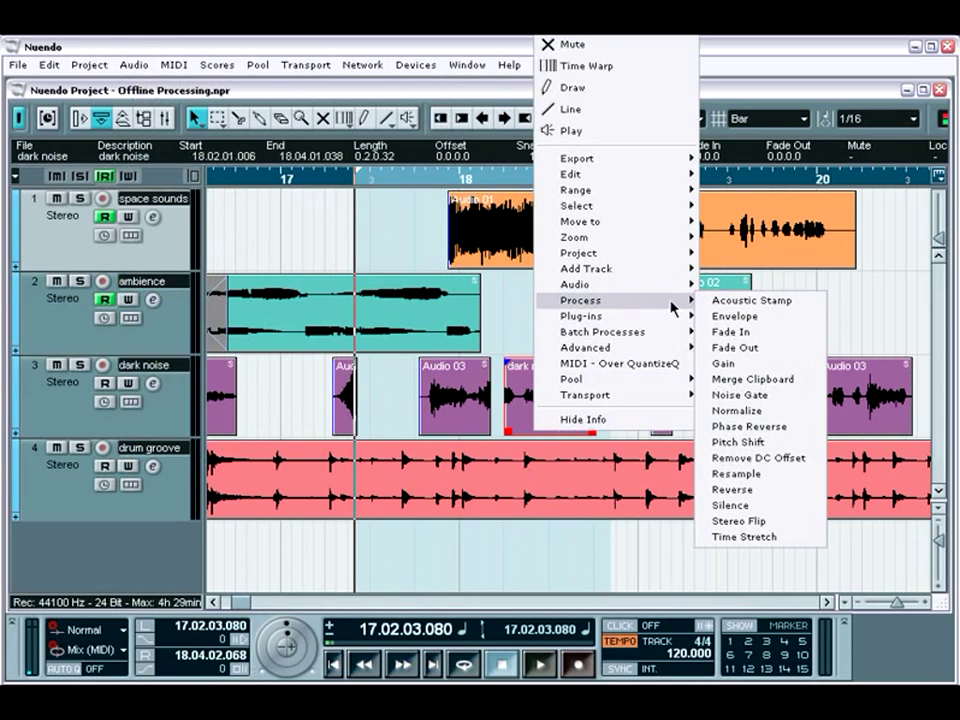
click(757, 490)
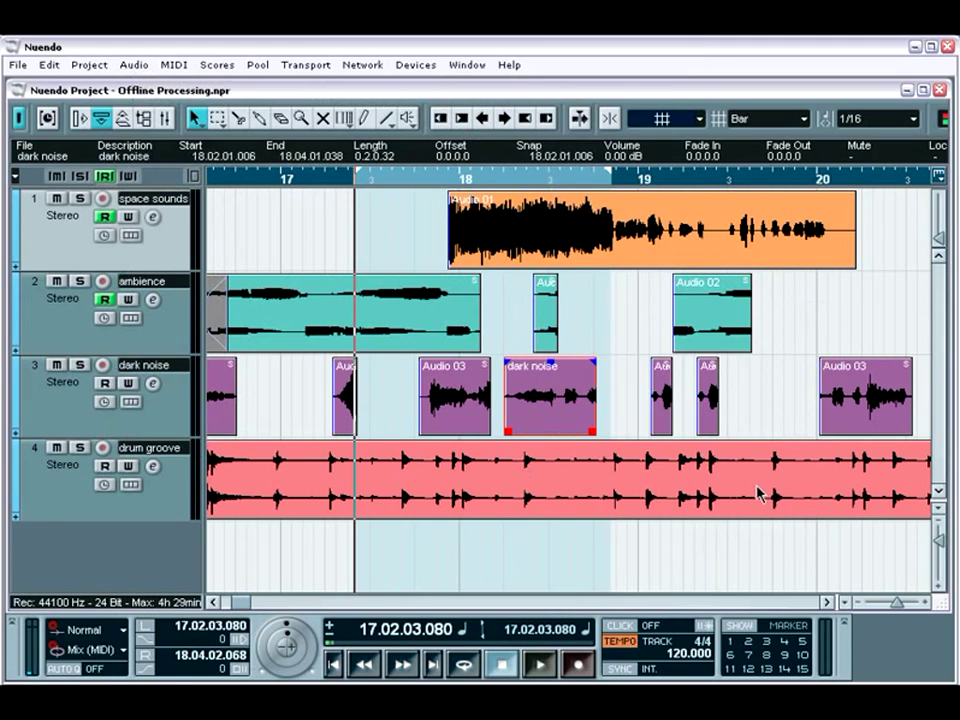
right_click(520, 437)
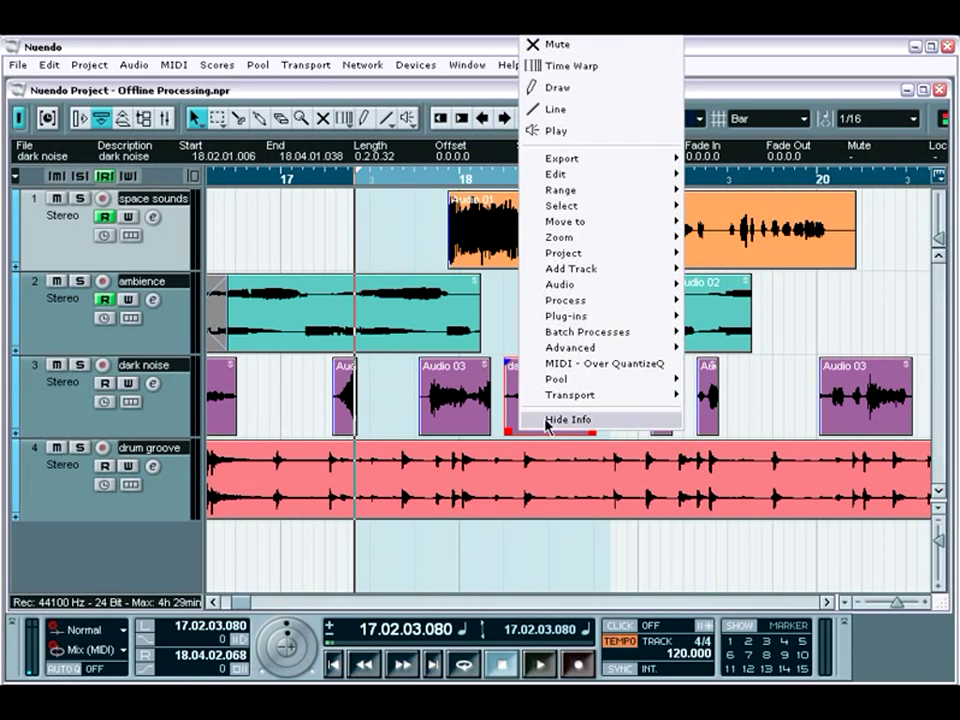
mouse_move(586, 312)
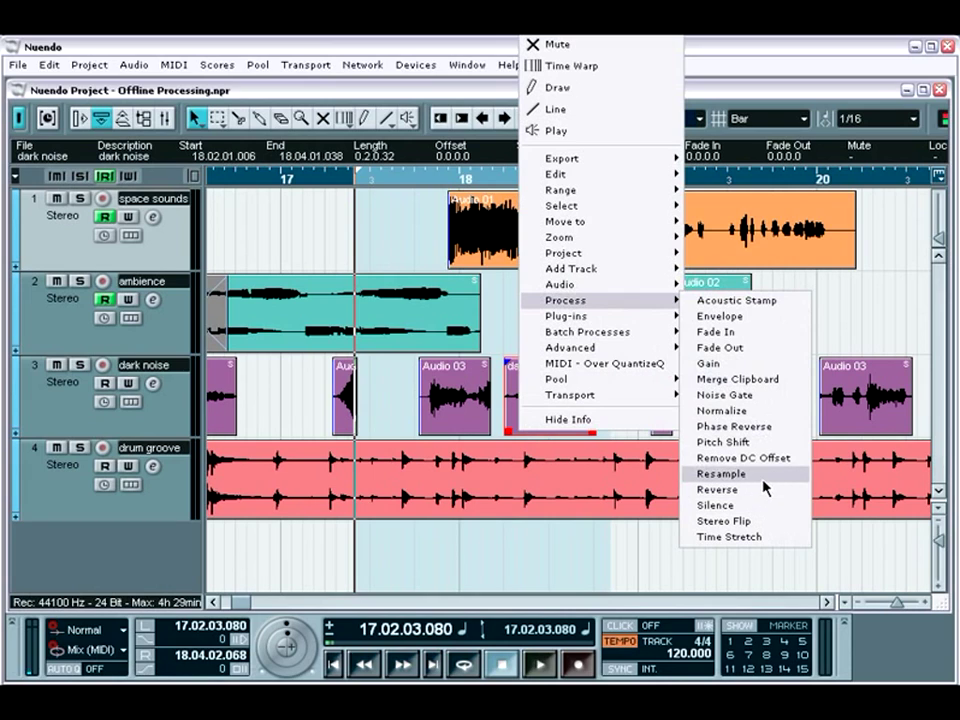
click(760, 442)
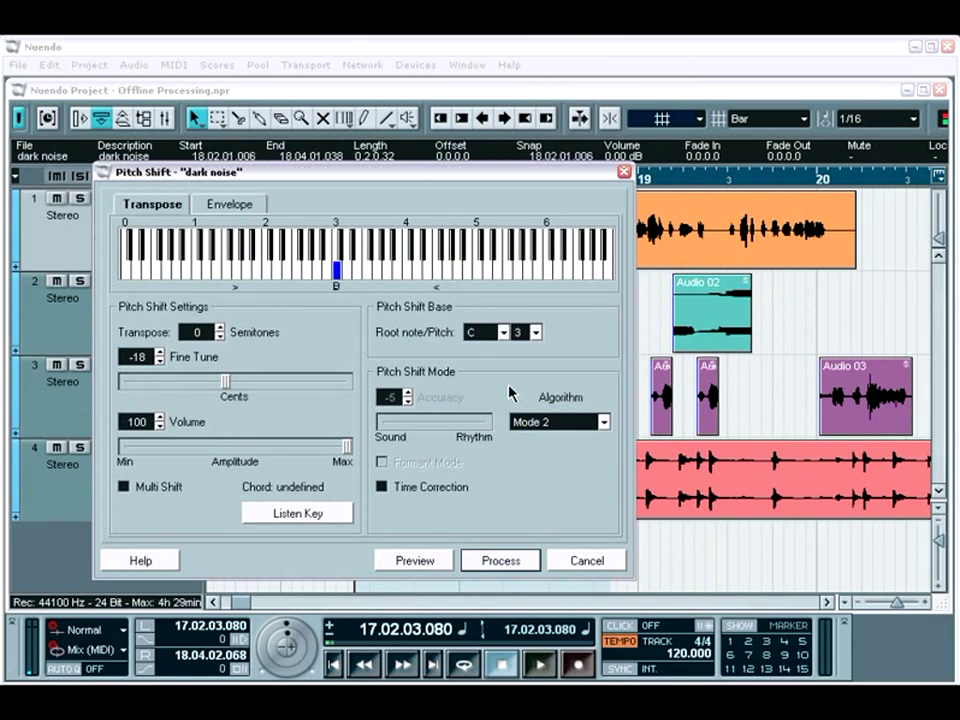
click(584, 560)
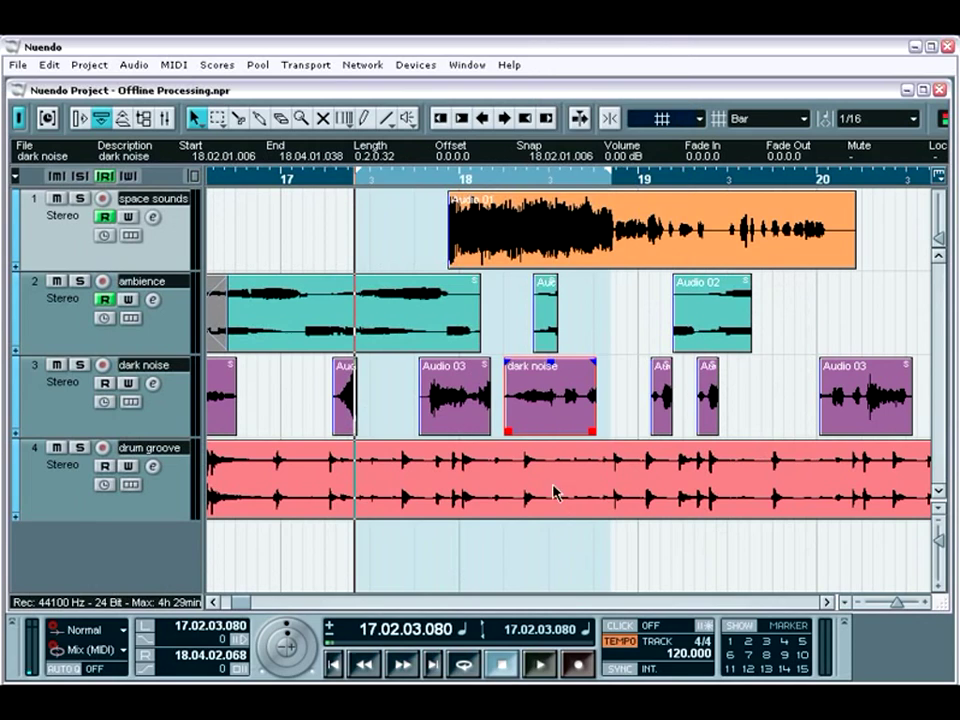
right_click(525, 443)
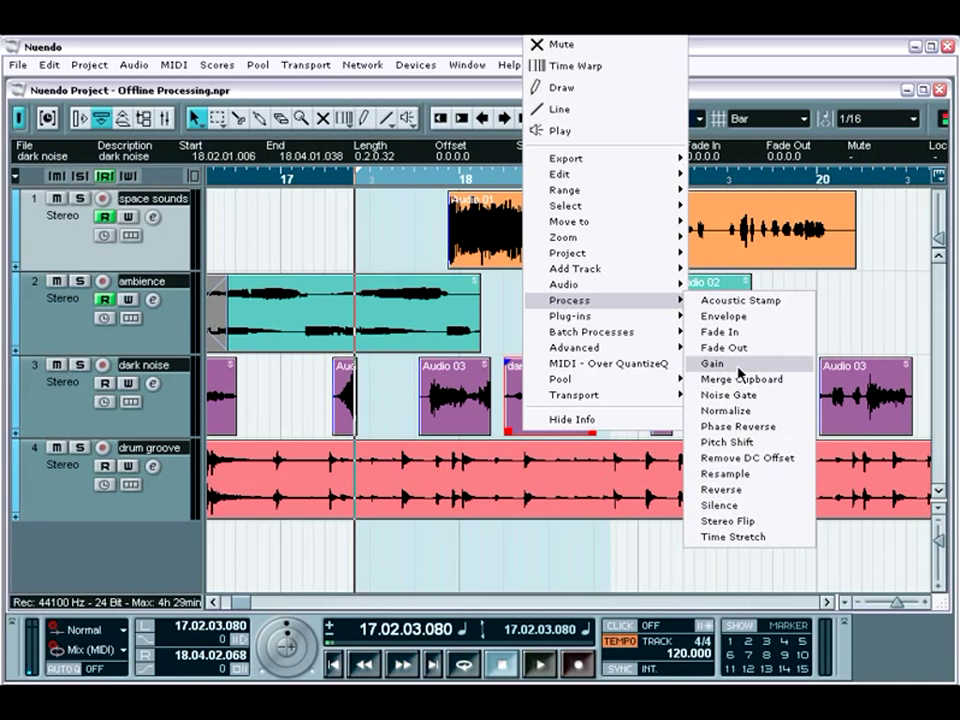
click(735, 340)
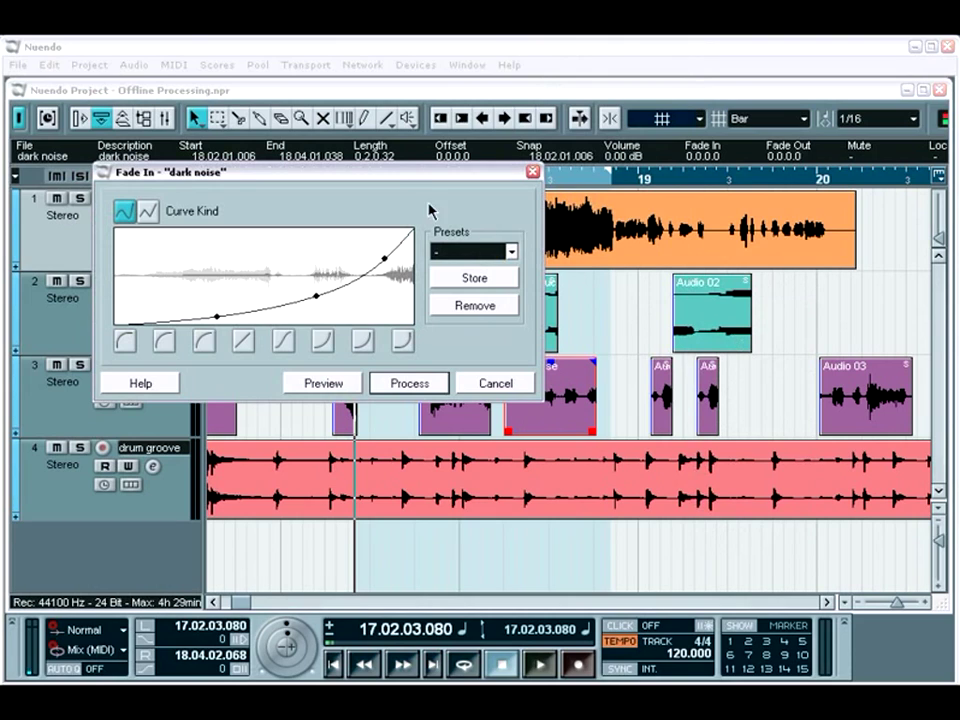
drag(399, 176, 552, 271)
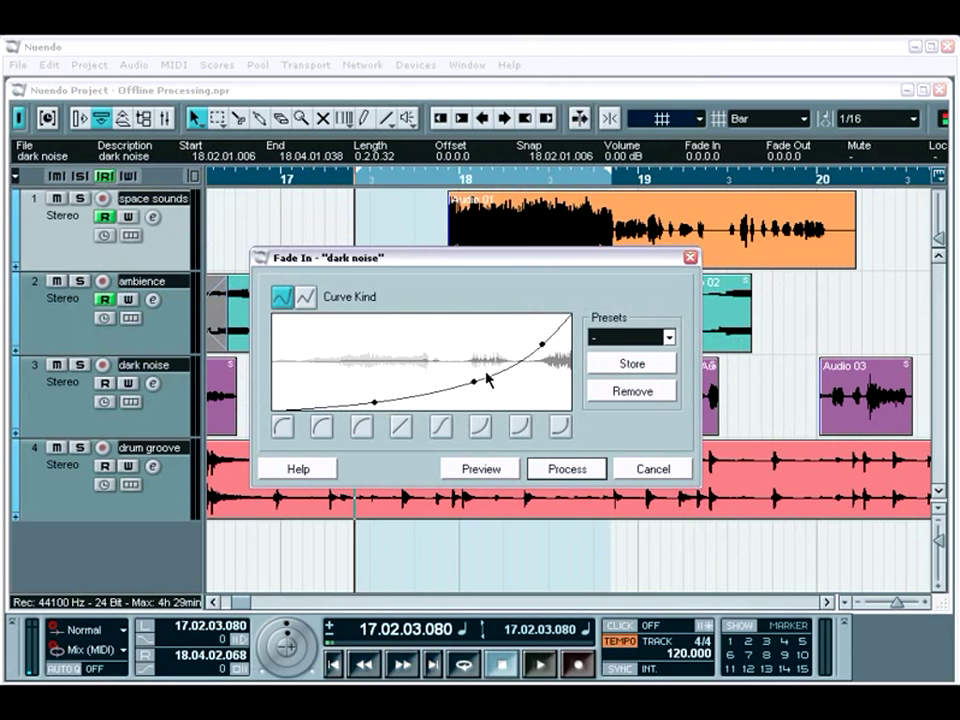
click(640, 468)
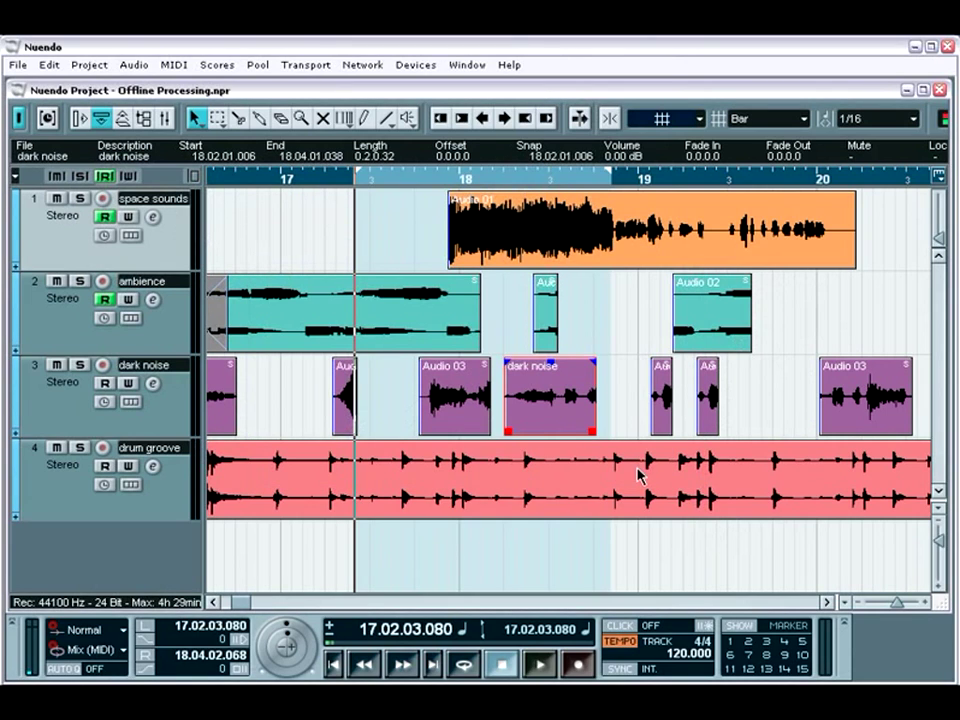
right_click(431, 431)
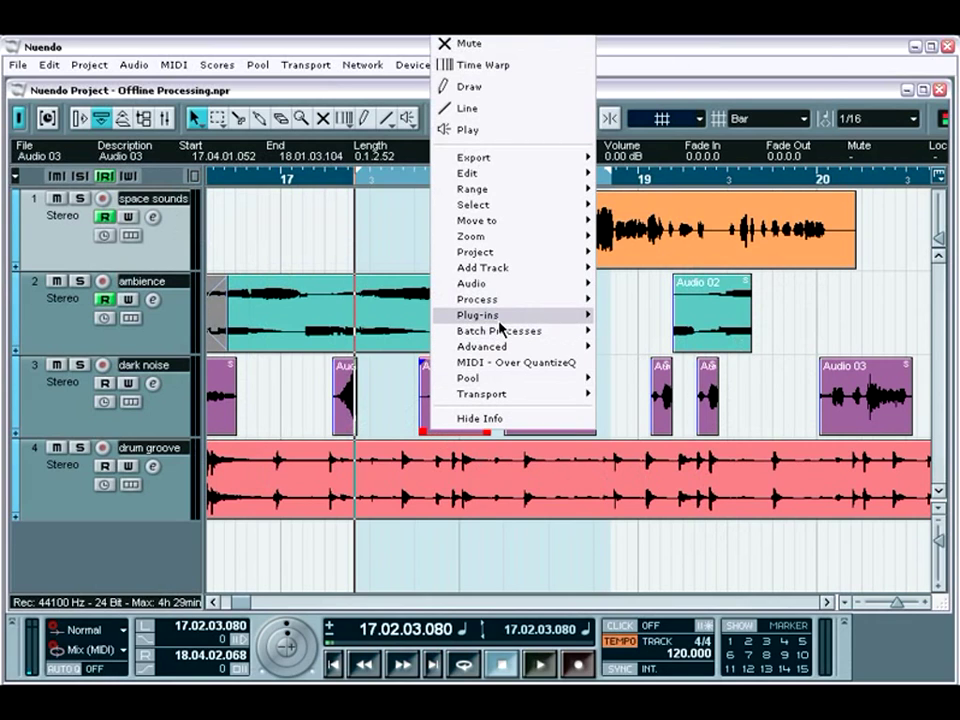
mouse_move(497, 318)
mouse_move(645, 270)
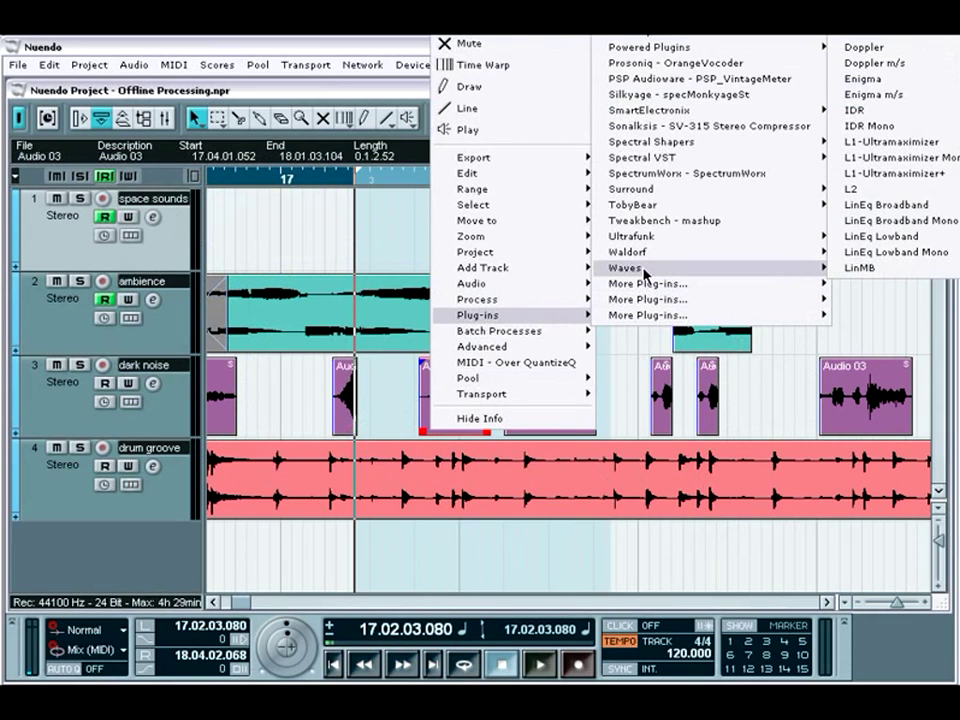
mouse_move(790, 254)
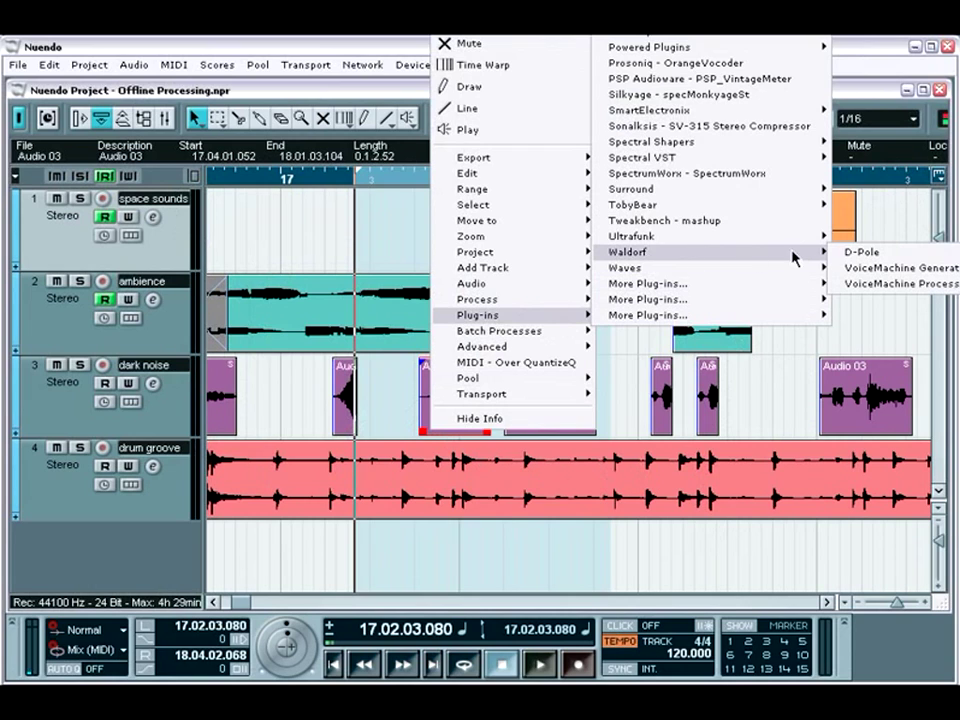
click(855, 253)
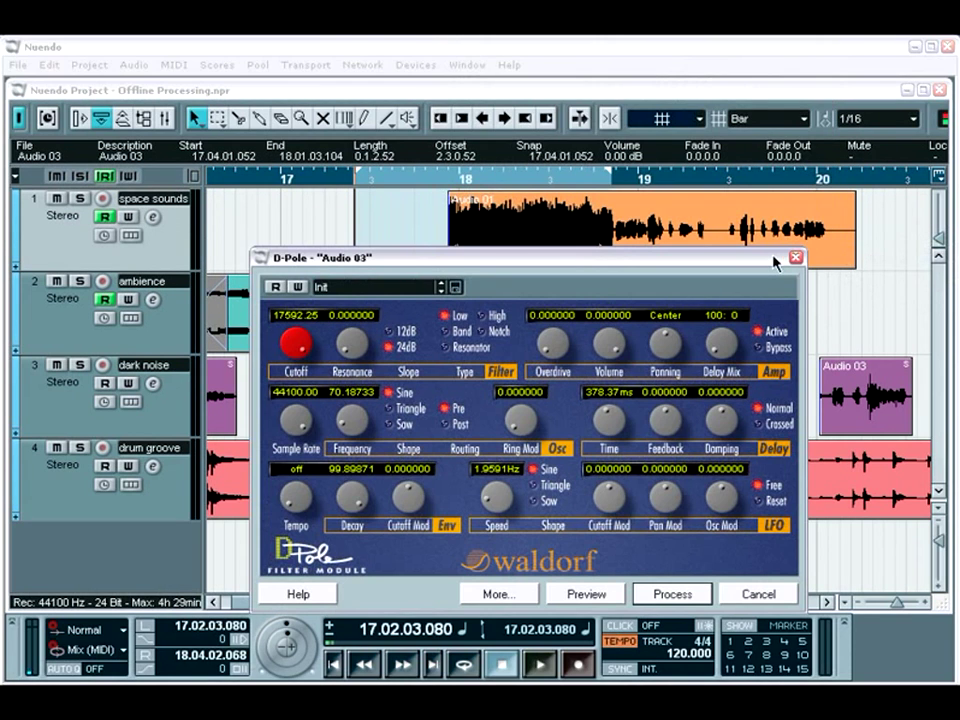
drag(731, 234, 626, 157)
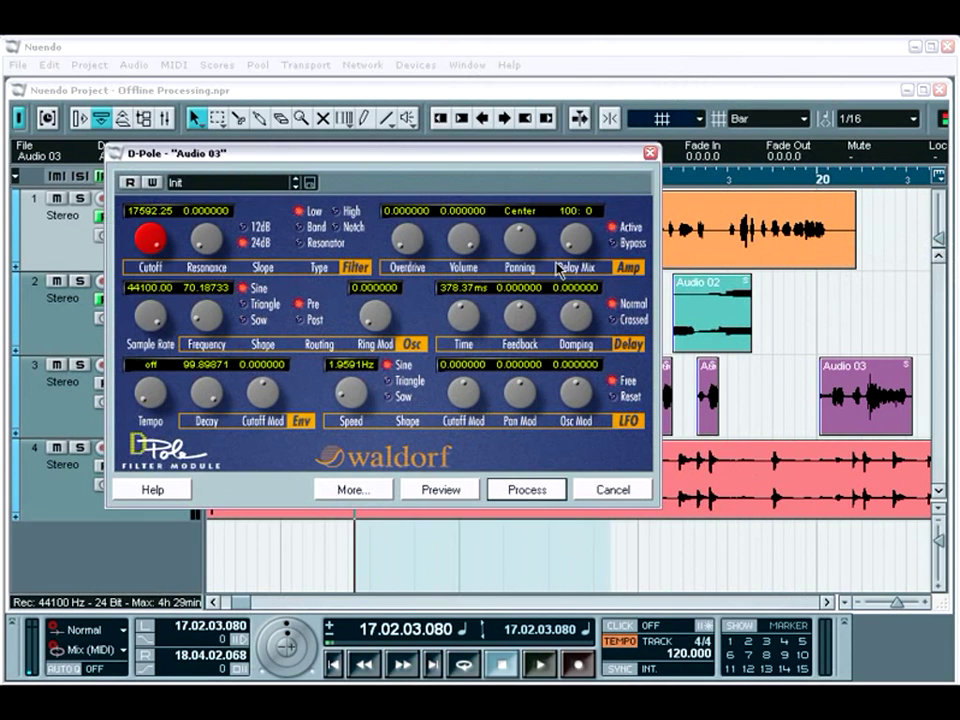
click(371, 490)
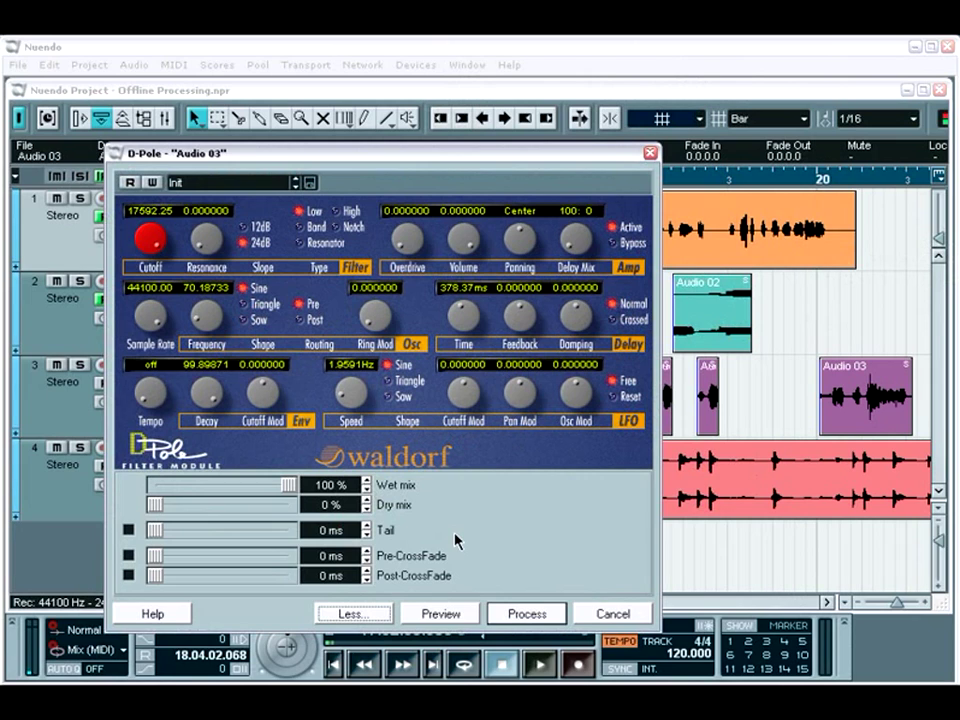
click(611, 615)
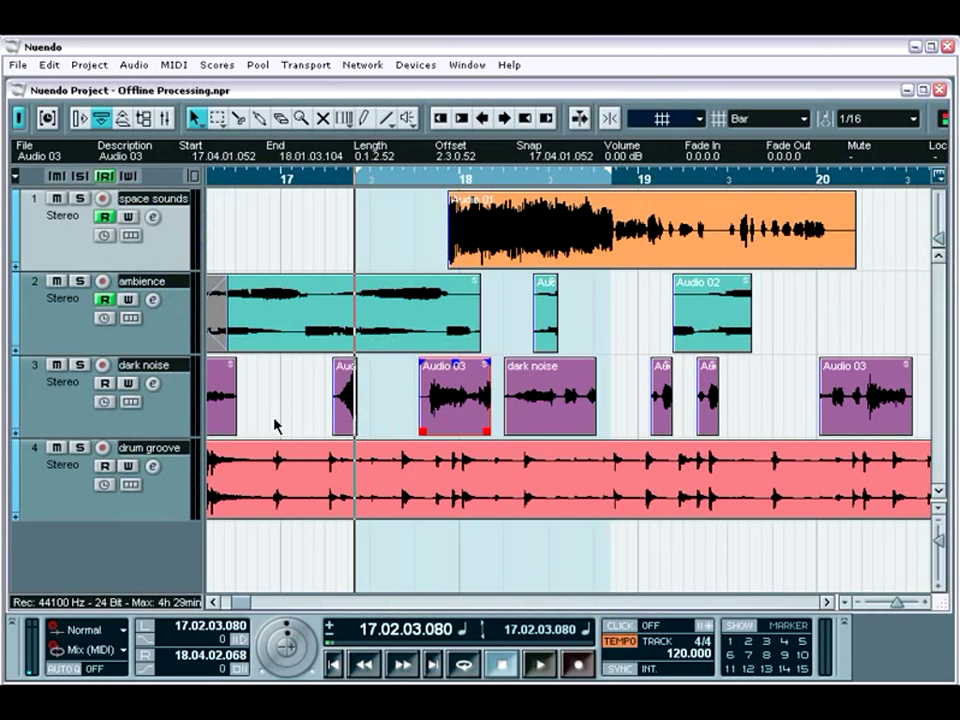
click(228, 427)
right_click(228, 425)
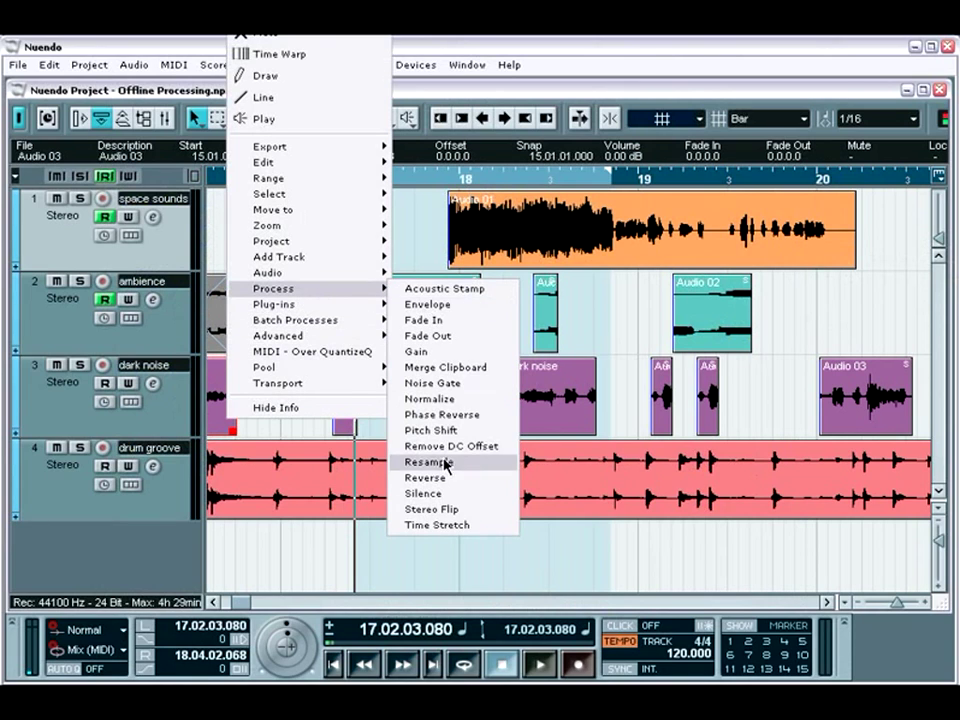
click(443, 477)
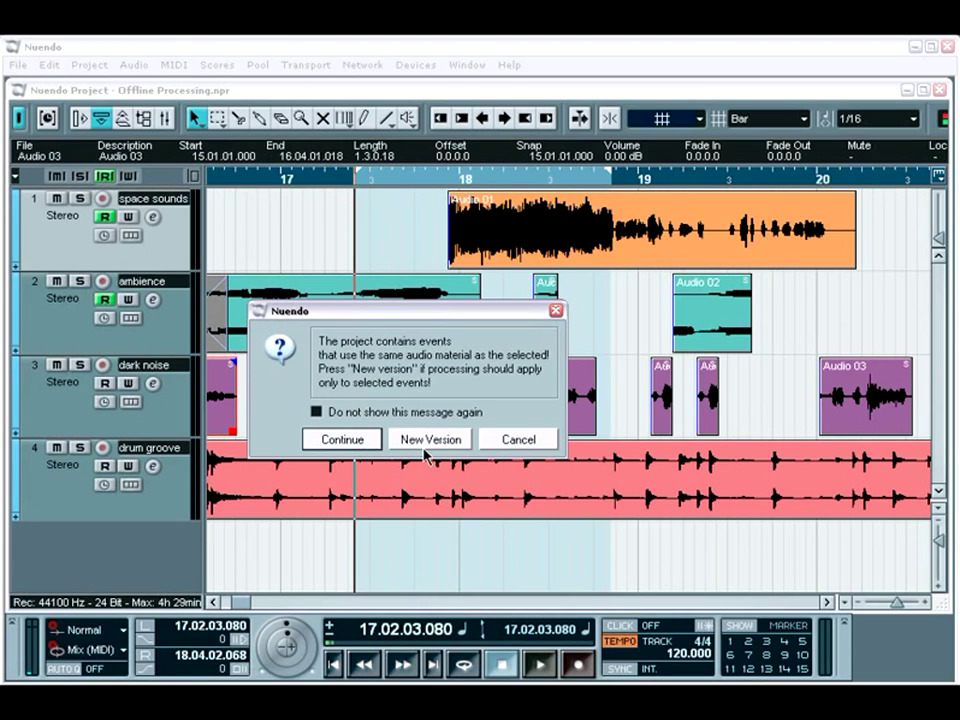
click(507, 446)
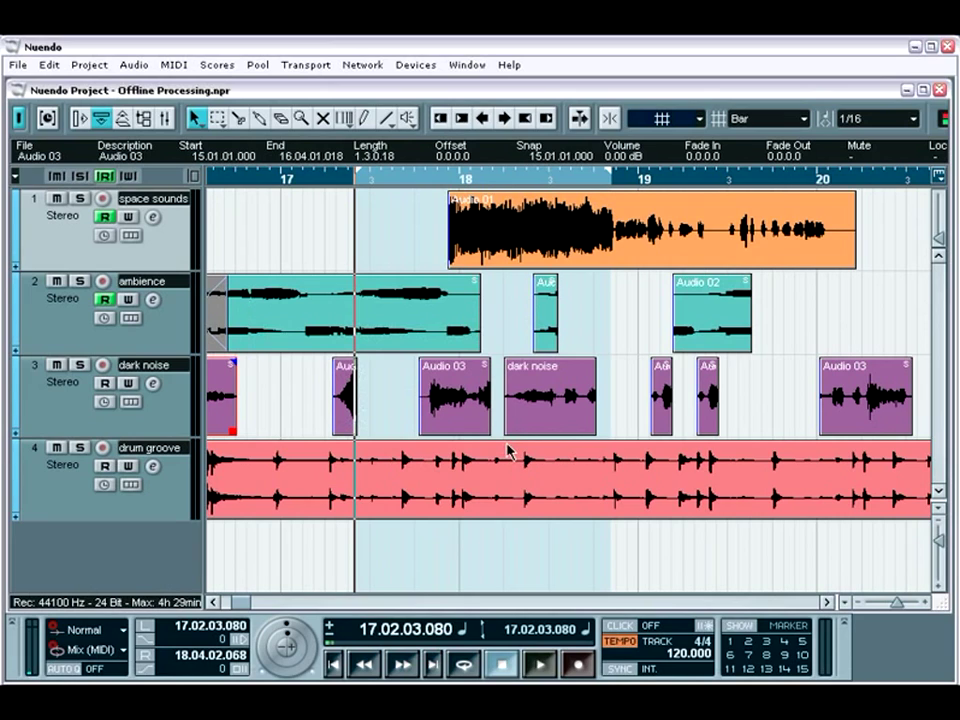
Step: Show the Offline Process History for Audio 03 (2) and select its Fade Out entry
click(350, 429)
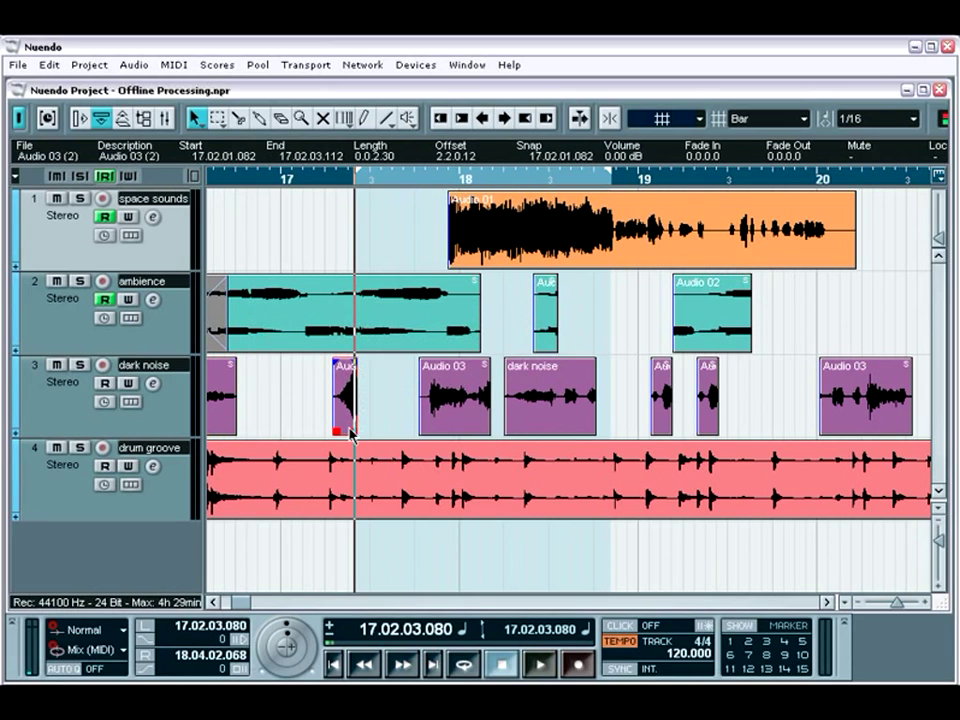
click(133, 64)
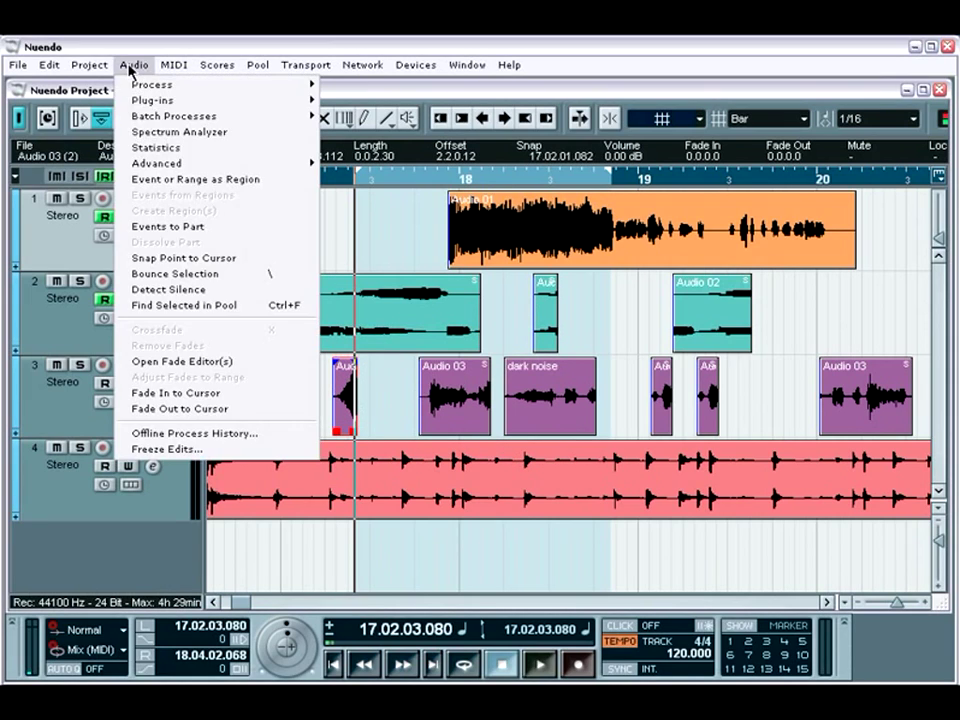
click(200, 433)
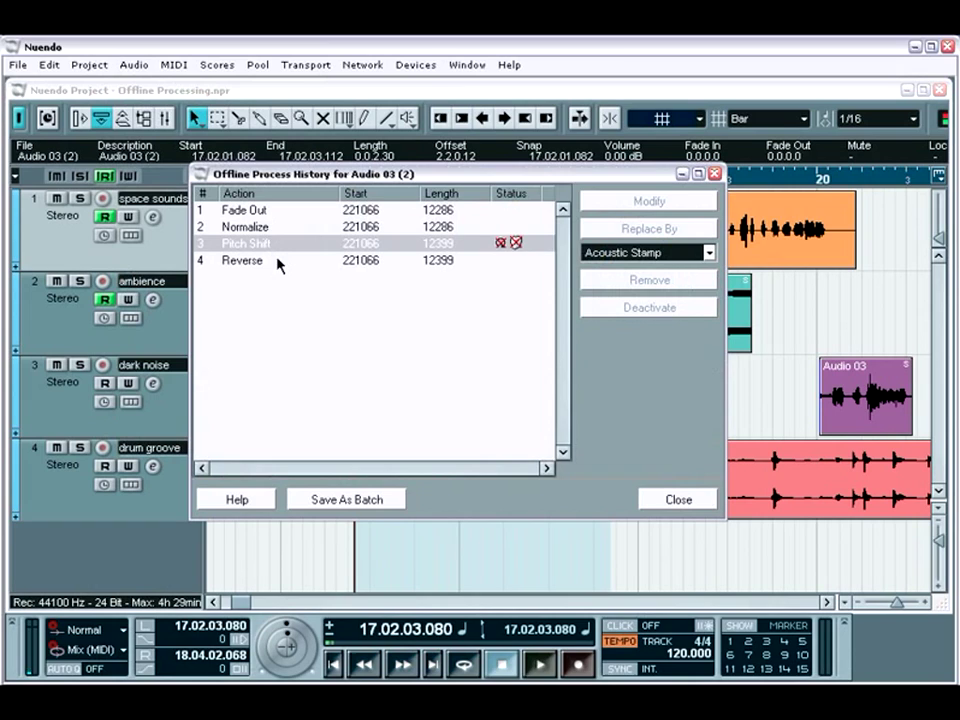
key(Up)
key(Up)
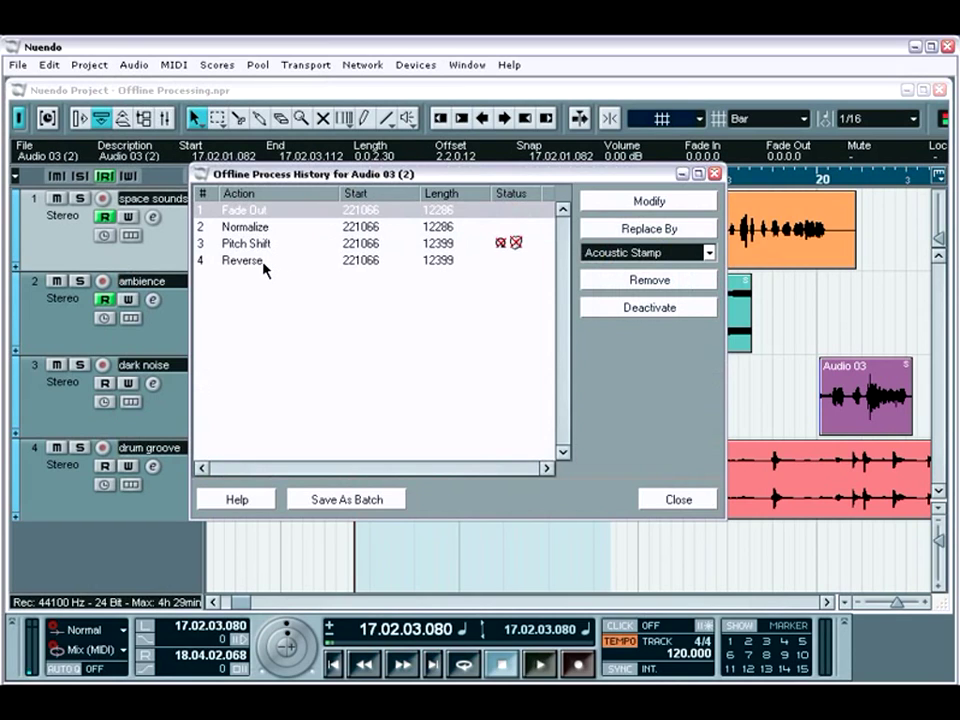
click(632, 205)
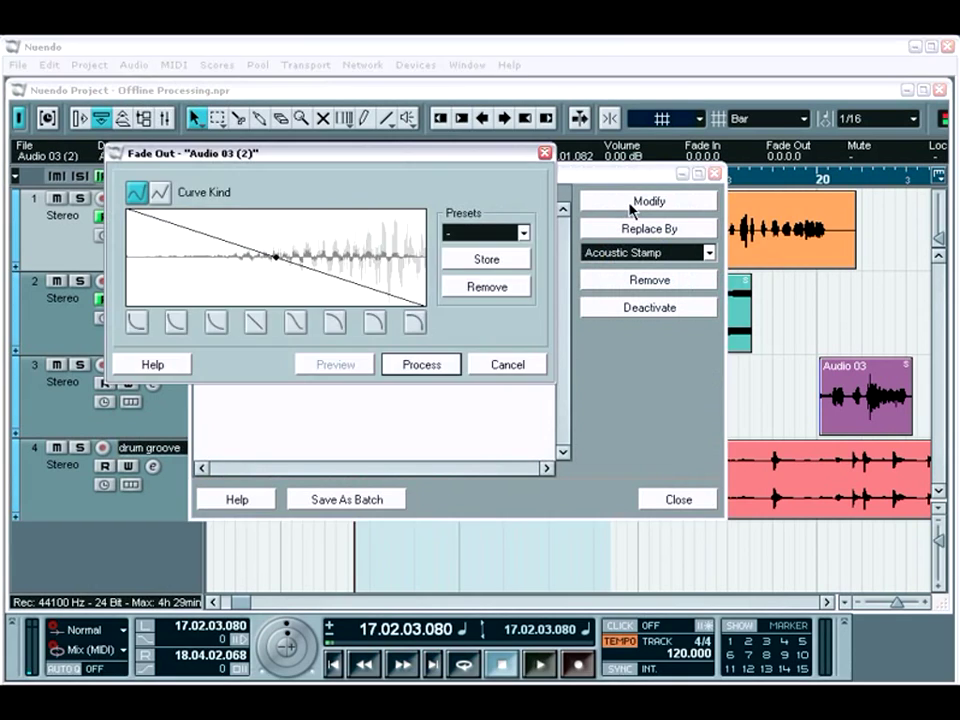
click(544, 153)
click(710, 254)
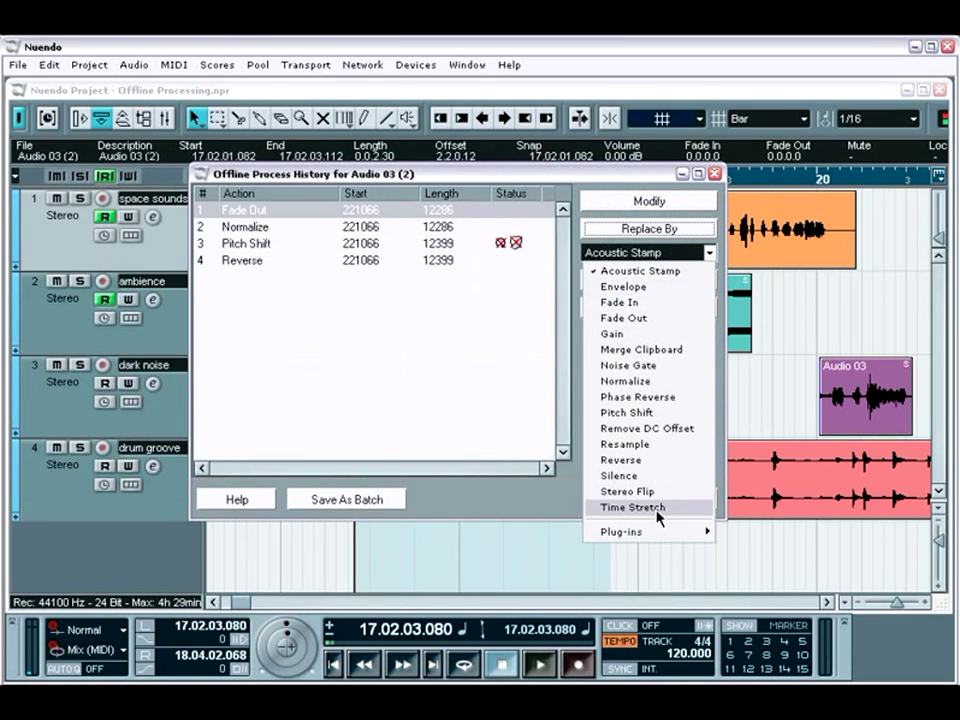
click(579, 394)
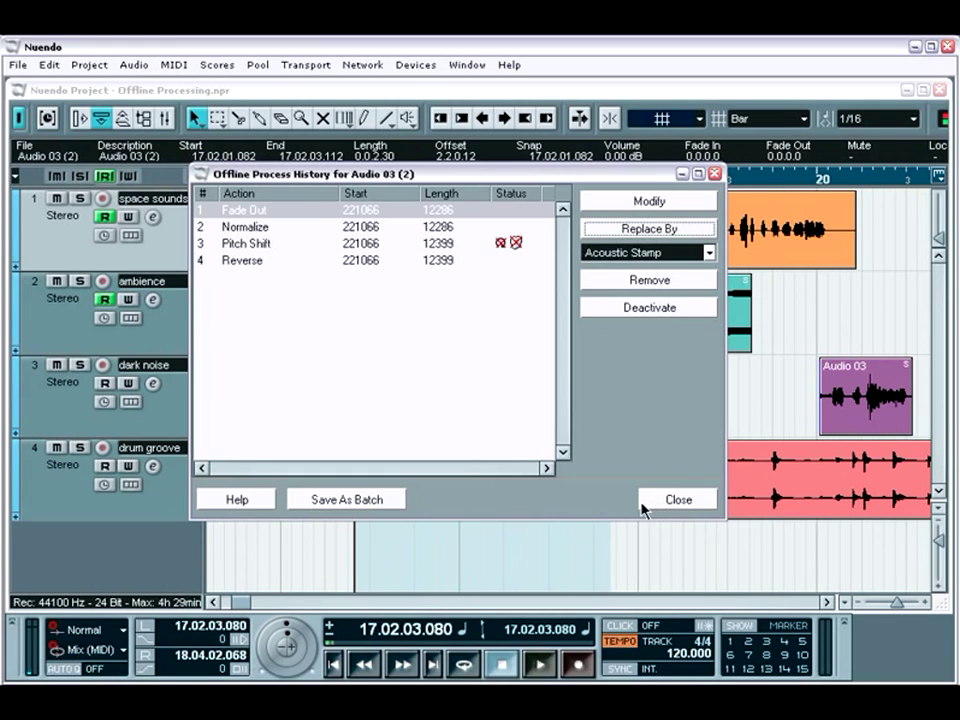
Step: Save the four-step history as batch process 'Preset 1', overwriting the existing preset
click(330, 499)
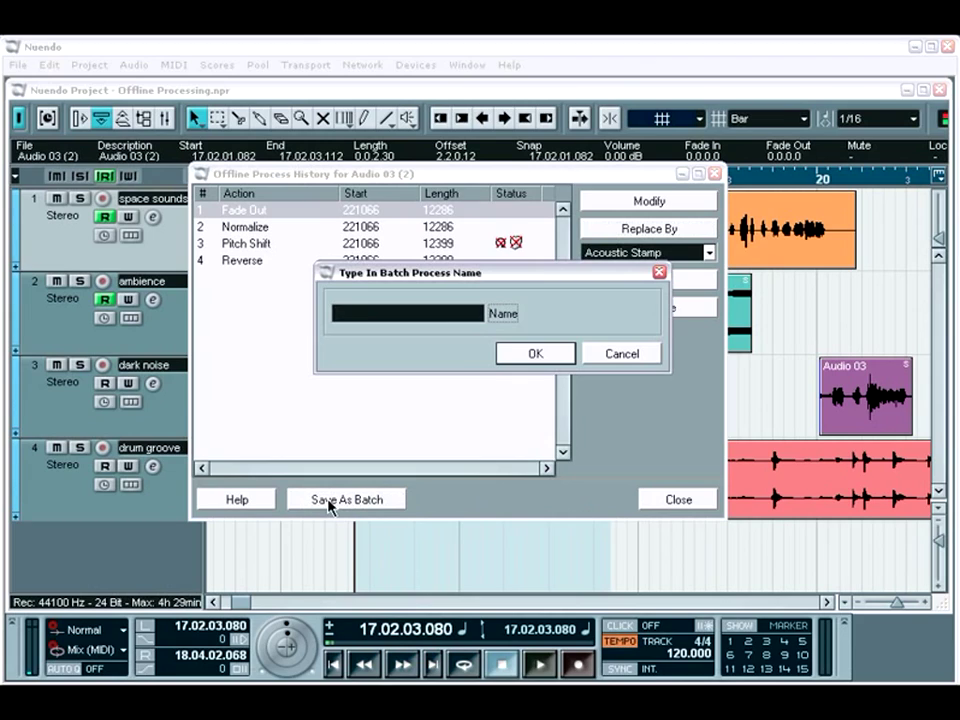
text(Preset 1)
click(530, 354)
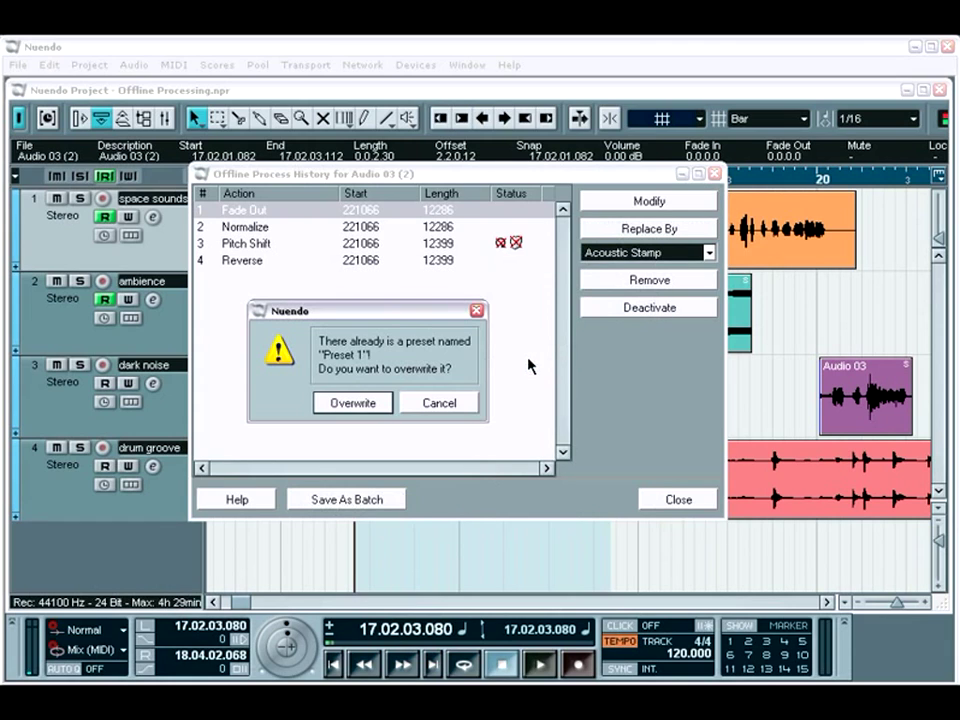
click(390, 403)
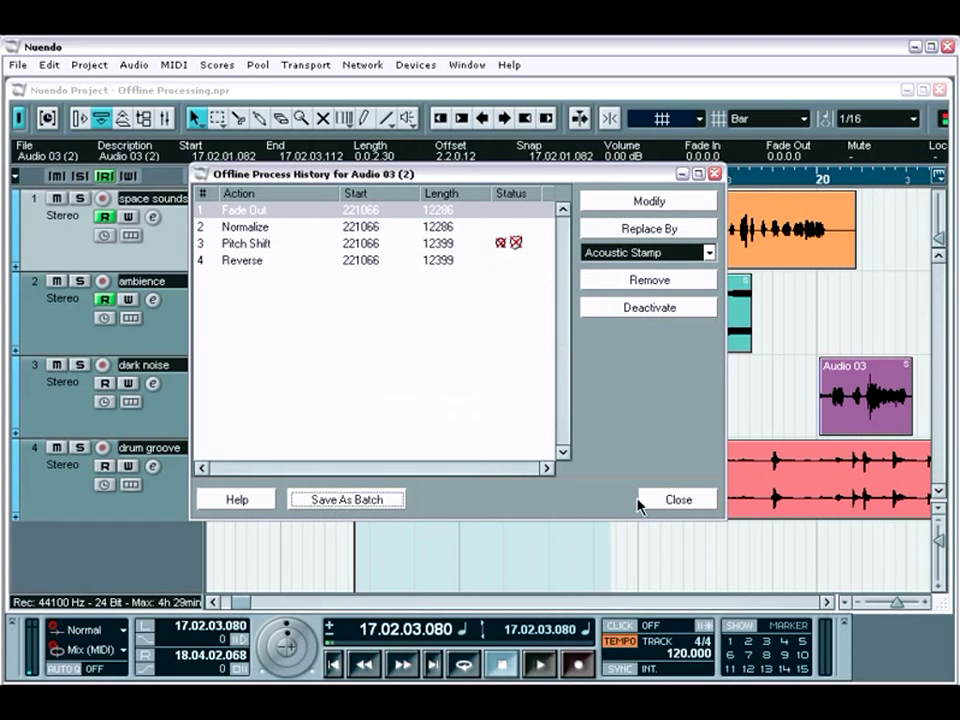
Step: Close the history window and run batch process Preset 1 on the Audio 02 ambience clip
click(660, 502)
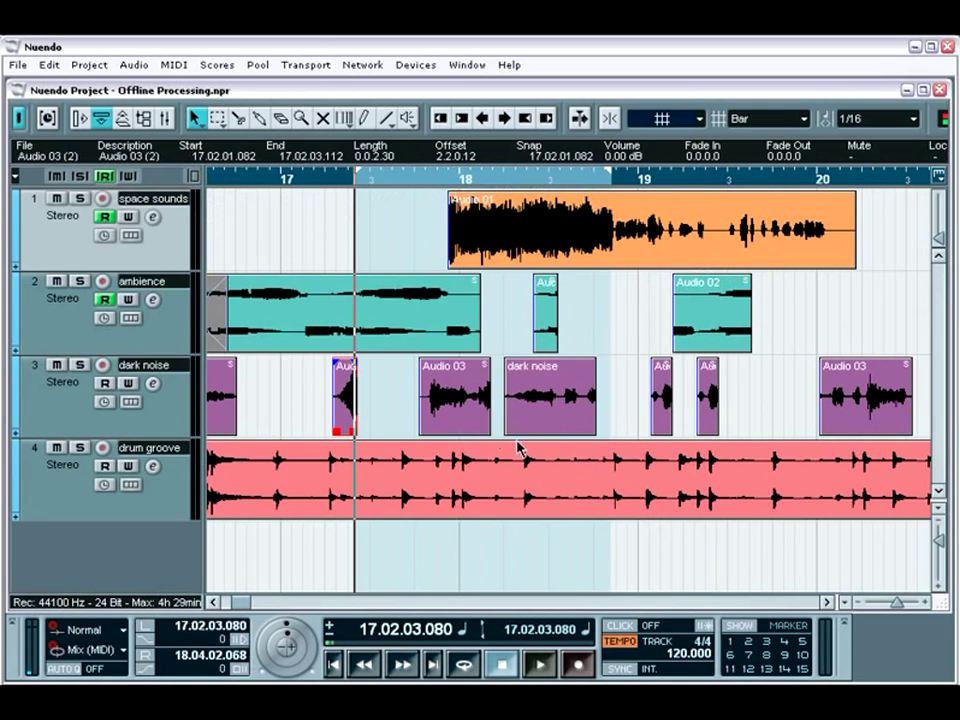
click(378, 345)
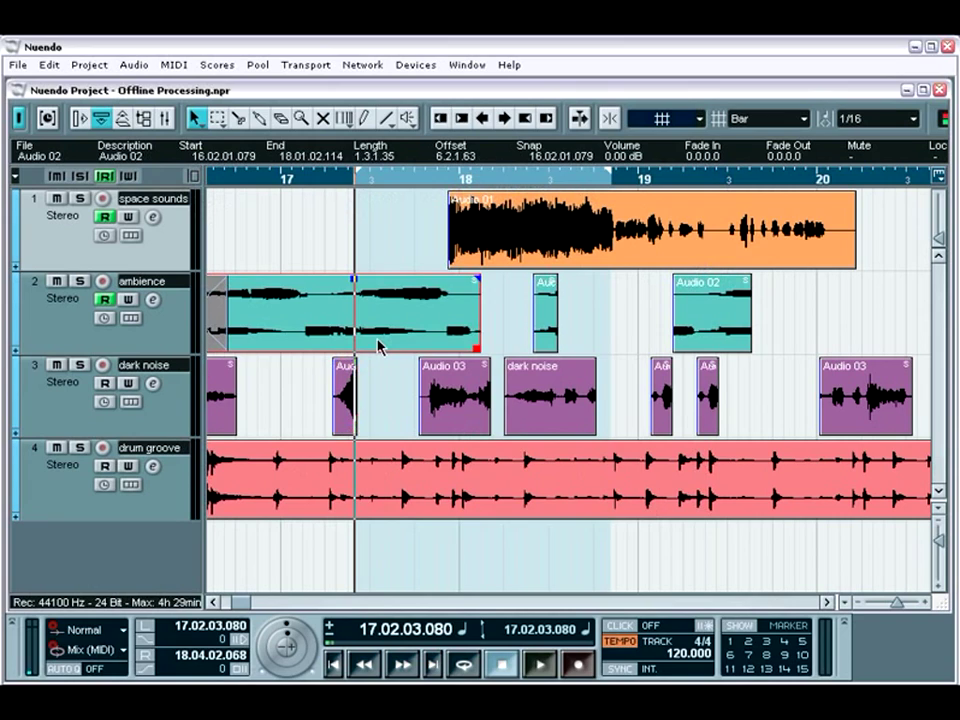
click(134, 65)
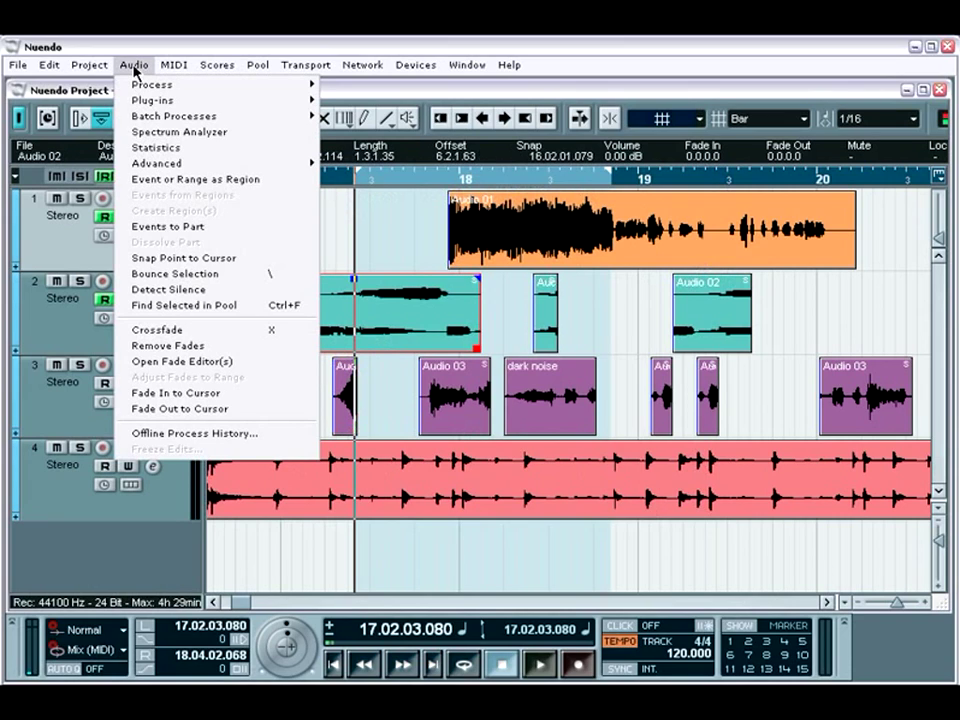
mouse_move(152, 118)
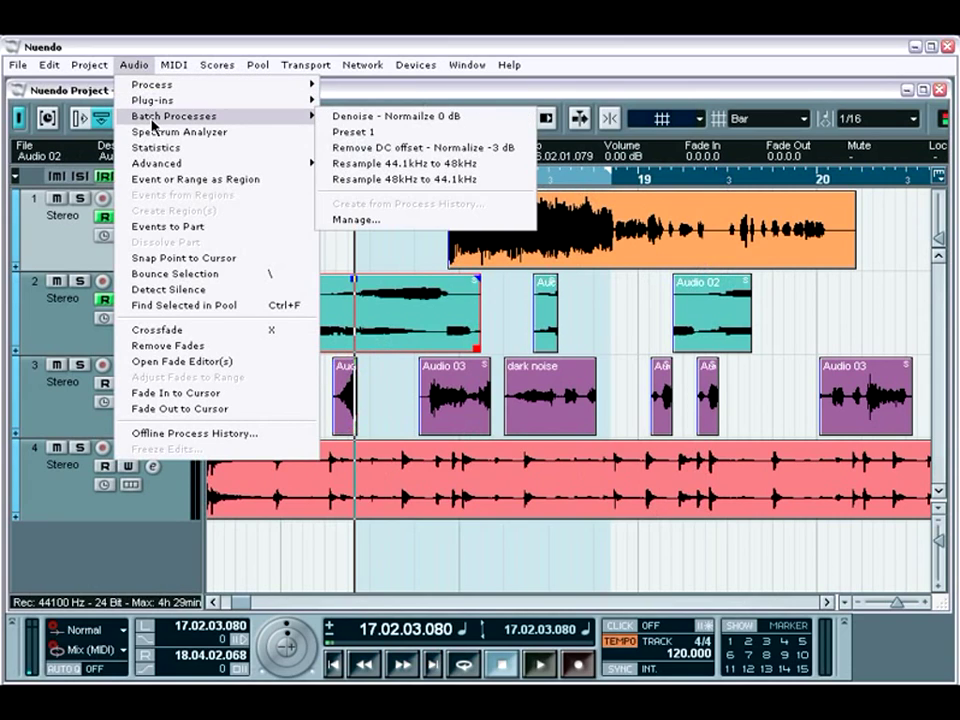
click(367, 132)
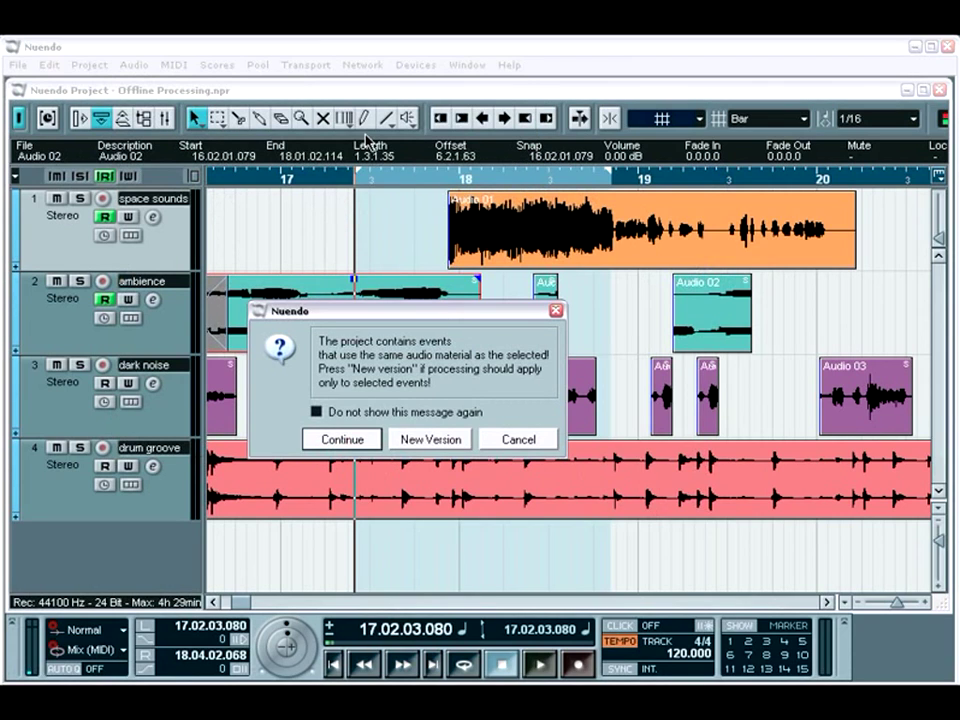
Step: Cancel the shared-material batch processing, then play and stop the Offline Processing _2-01 song
click(505, 440)
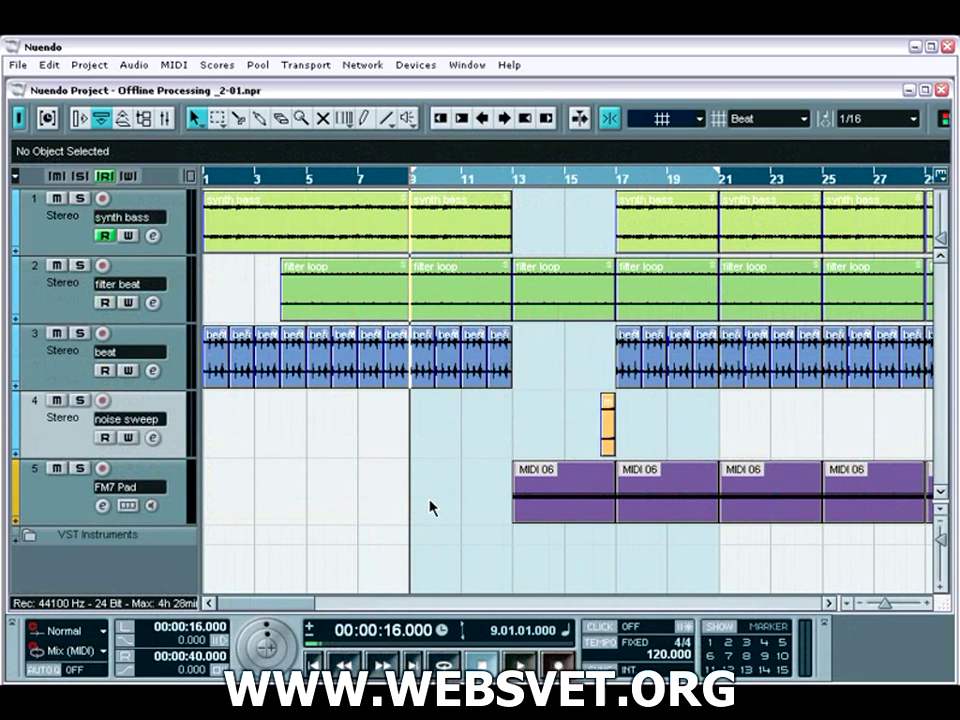
key(space)
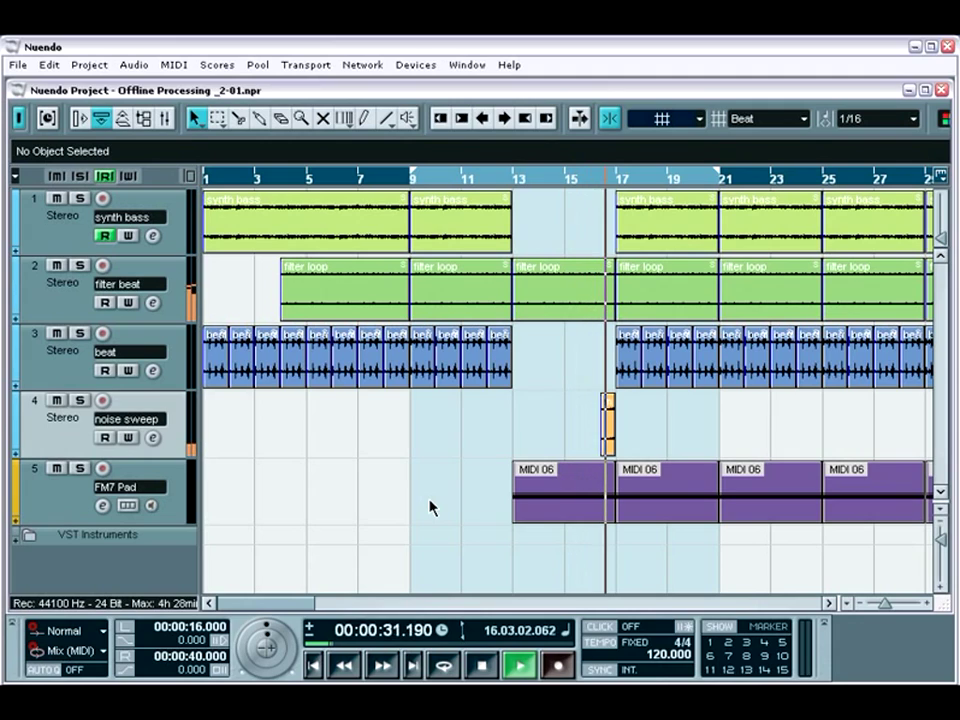
key(space)
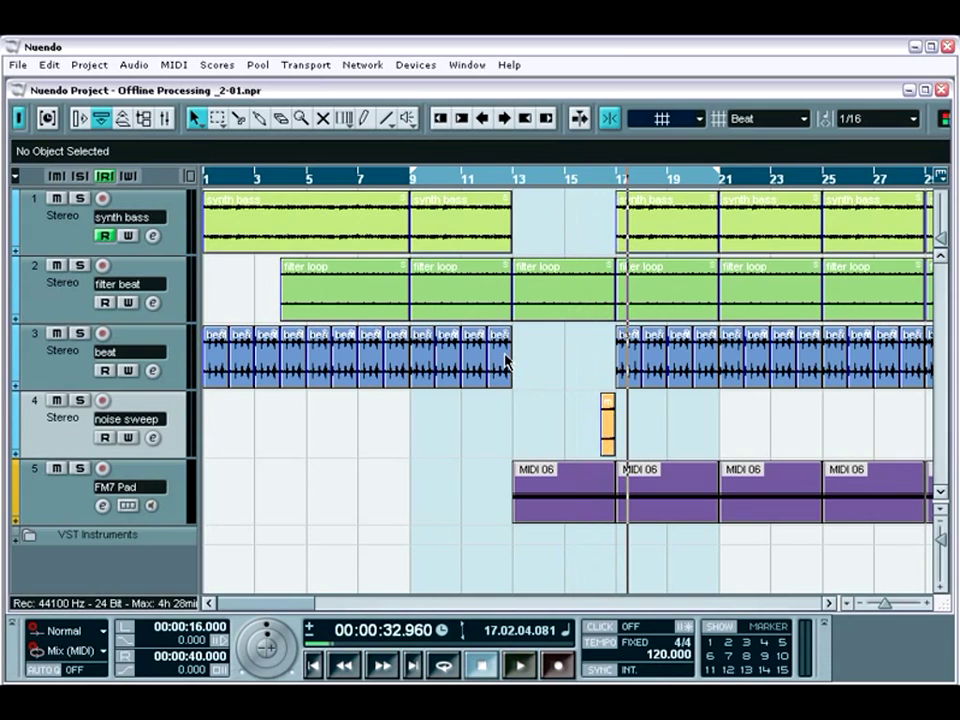
Step: Zoom into bars 11–13, split the last beat event at 12.4.1, and select the snare slice
key(6)
drag(553, 326, 459, 424)
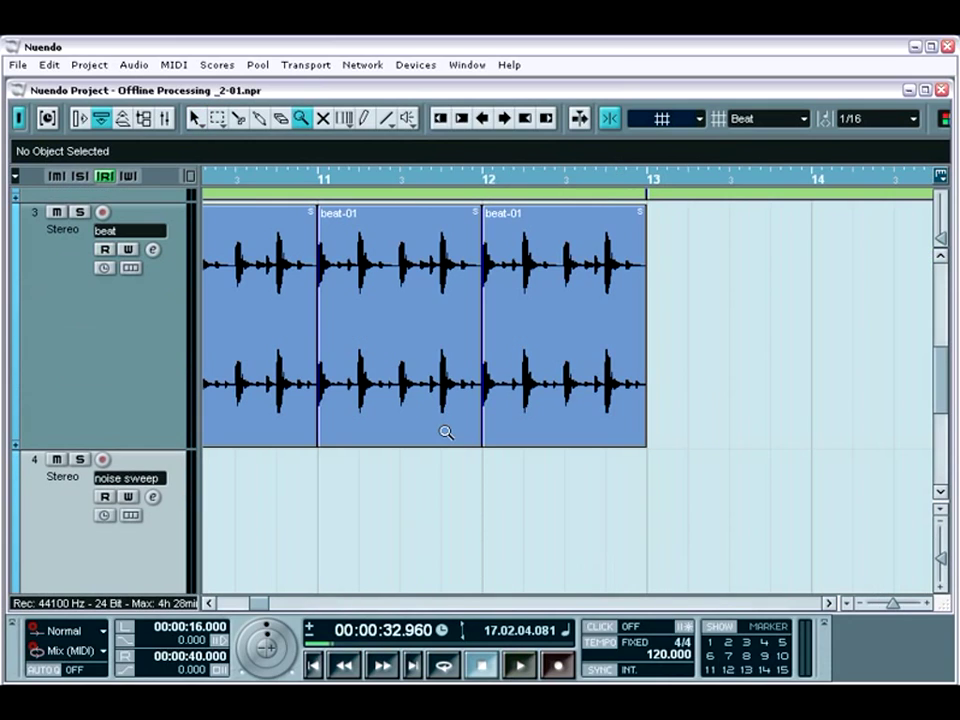
key(3)
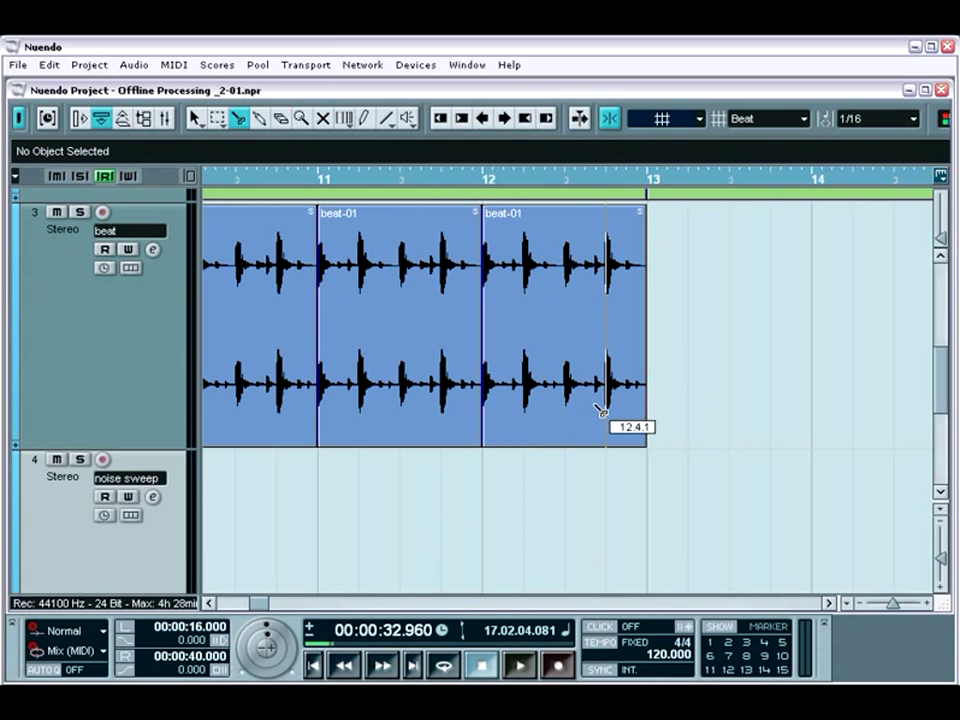
click(603, 411)
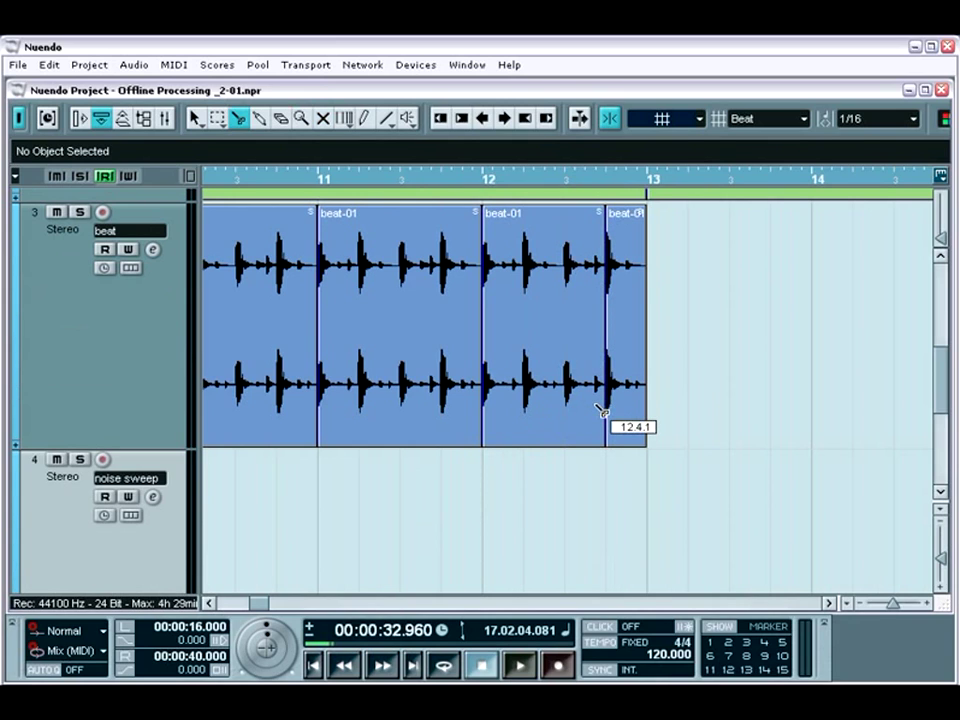
key(1)
click(615, 434)
drag(630, 495, 288, 534)
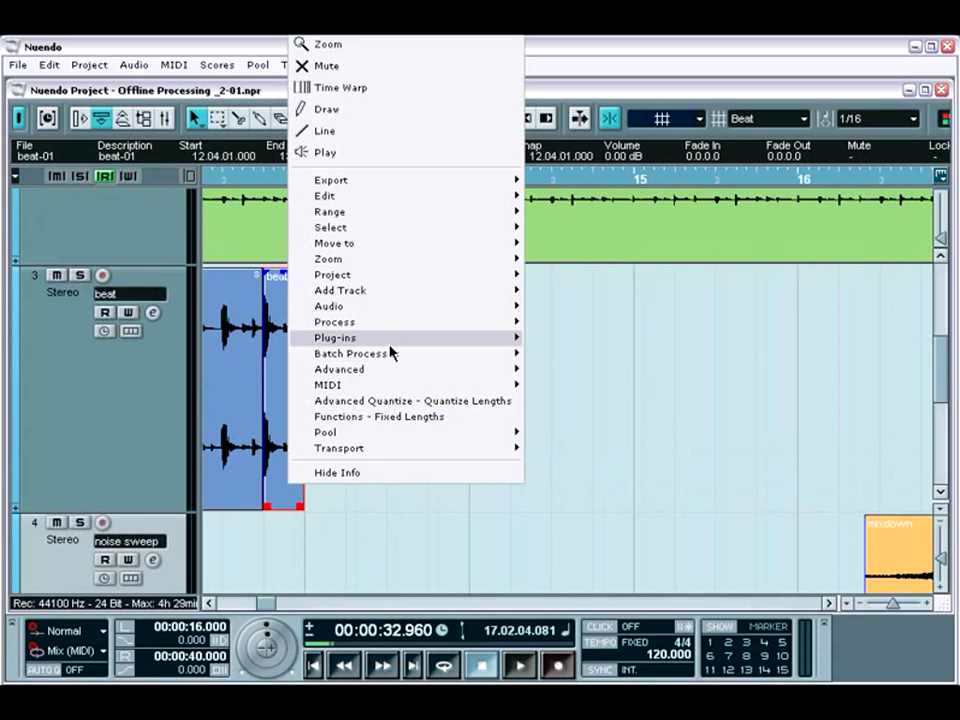
Step: Load Reverb A on the snare slice with 5.53 s reverb time and -4.0 dB low cut
mouse_move(390, 345)
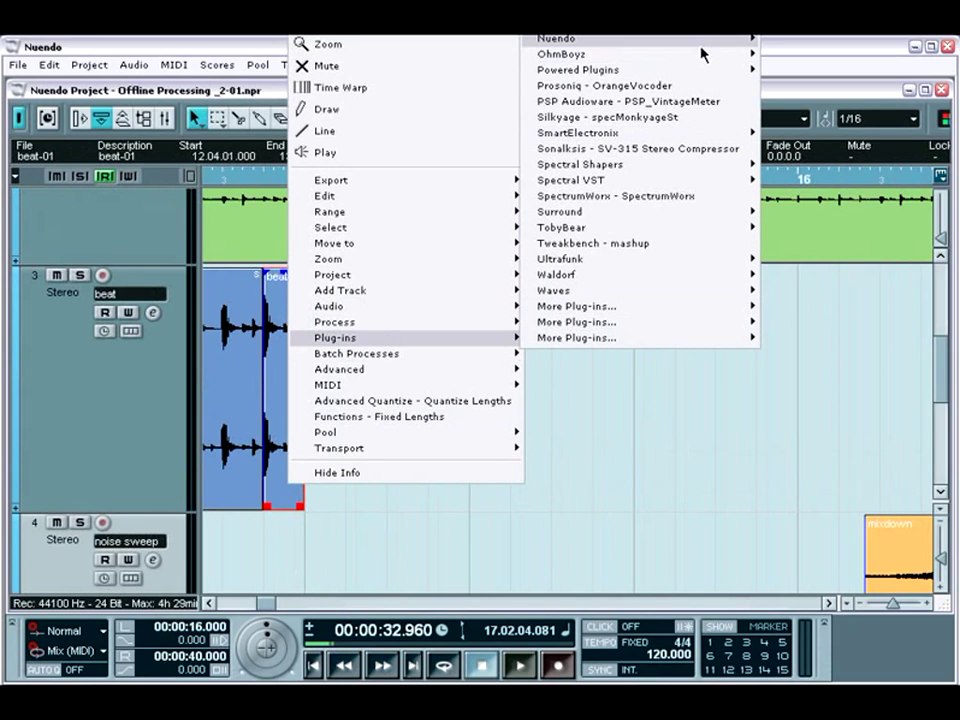
mouse_move(700, 42)
mouse_move(789, 180)
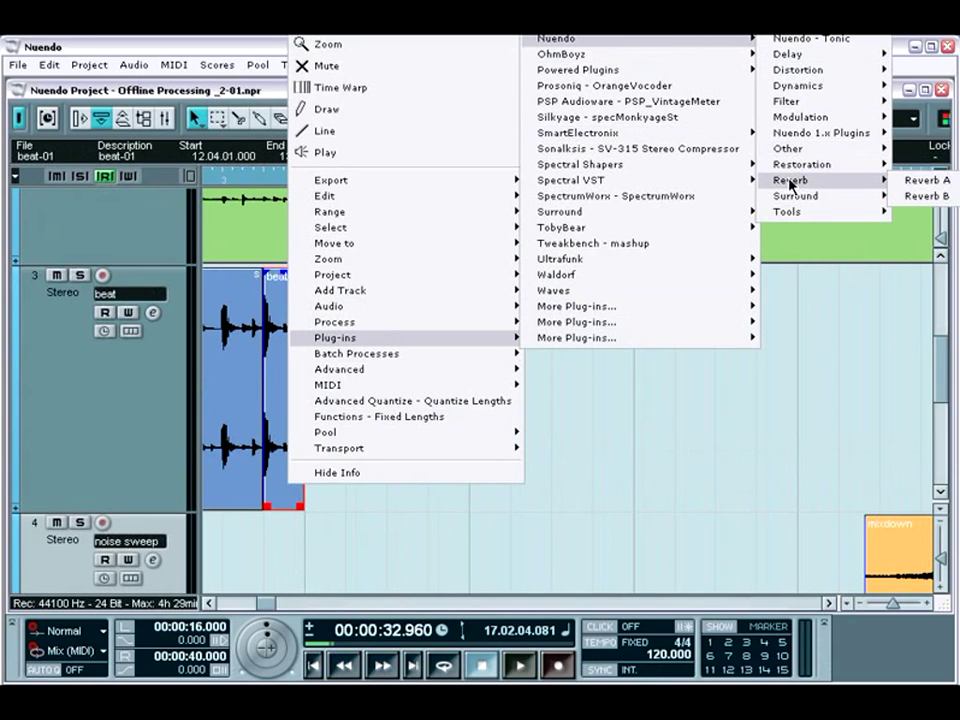
click(900, 183)
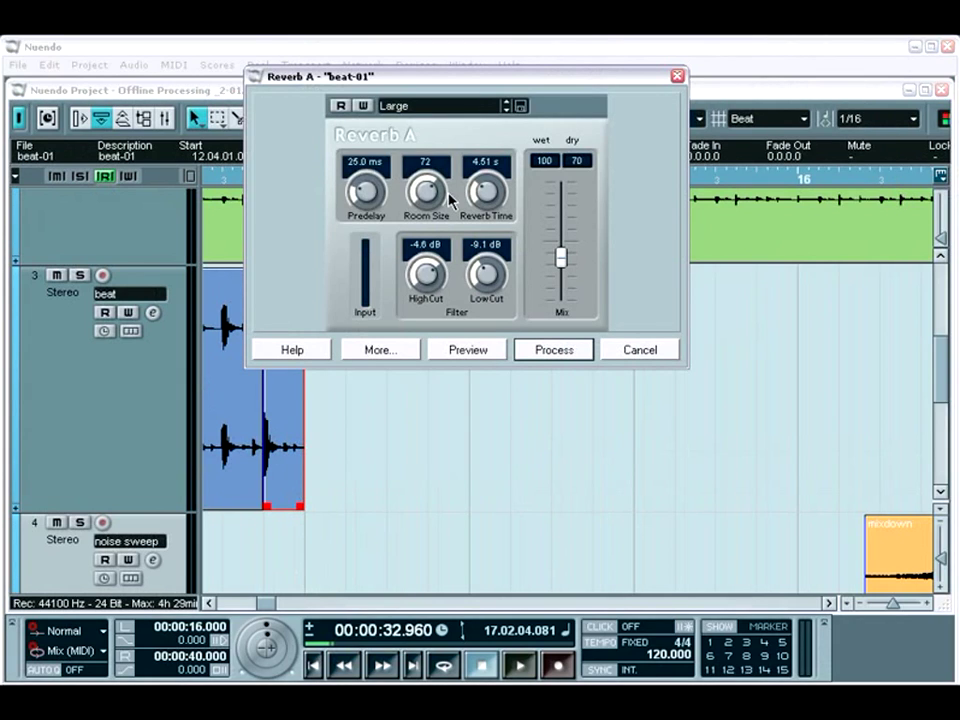
drag(482, 190, 488, 186)
drag(476, 272, 478, 262)
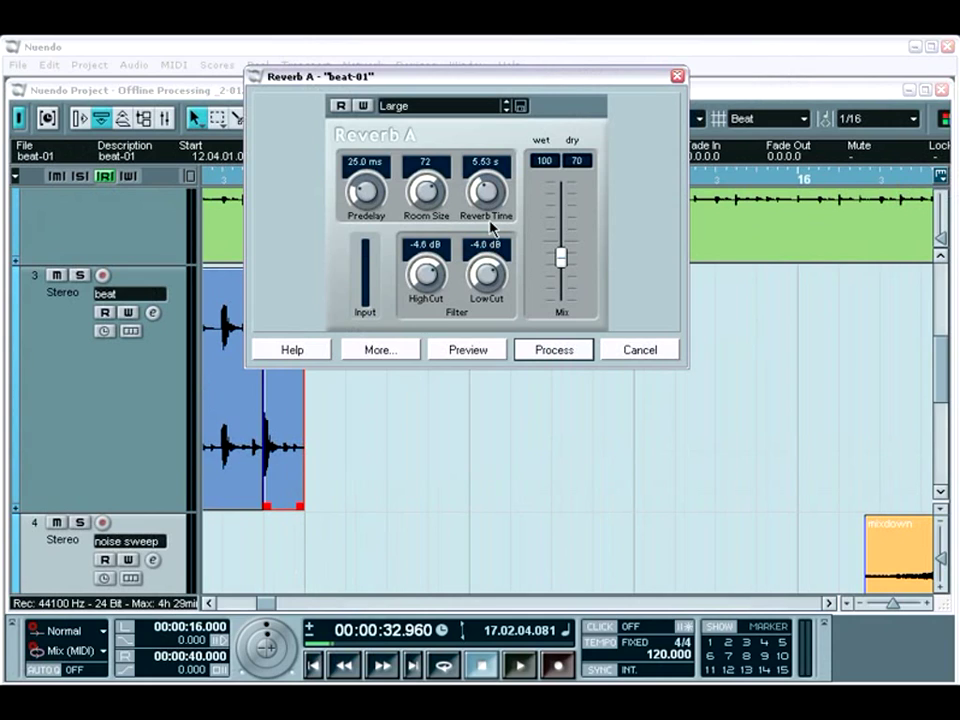
Step: Add a 4528 ms tail at 78% wet, preview, adjust to 4.76 s and -2.8 dB, then process
click(396, 349)
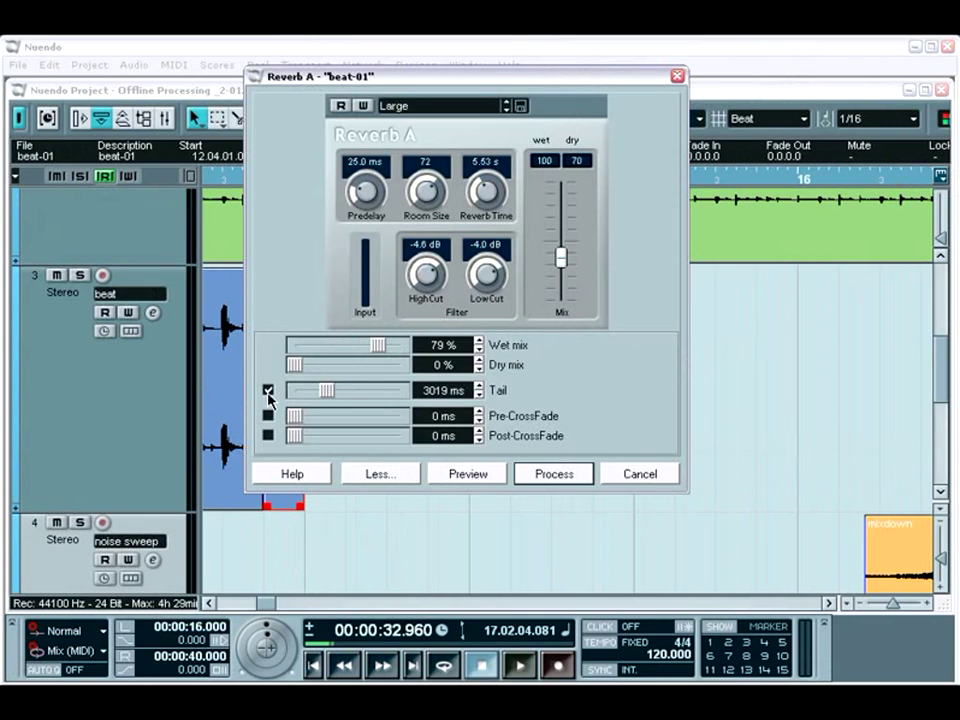
drag(326, 391, 342, 398)
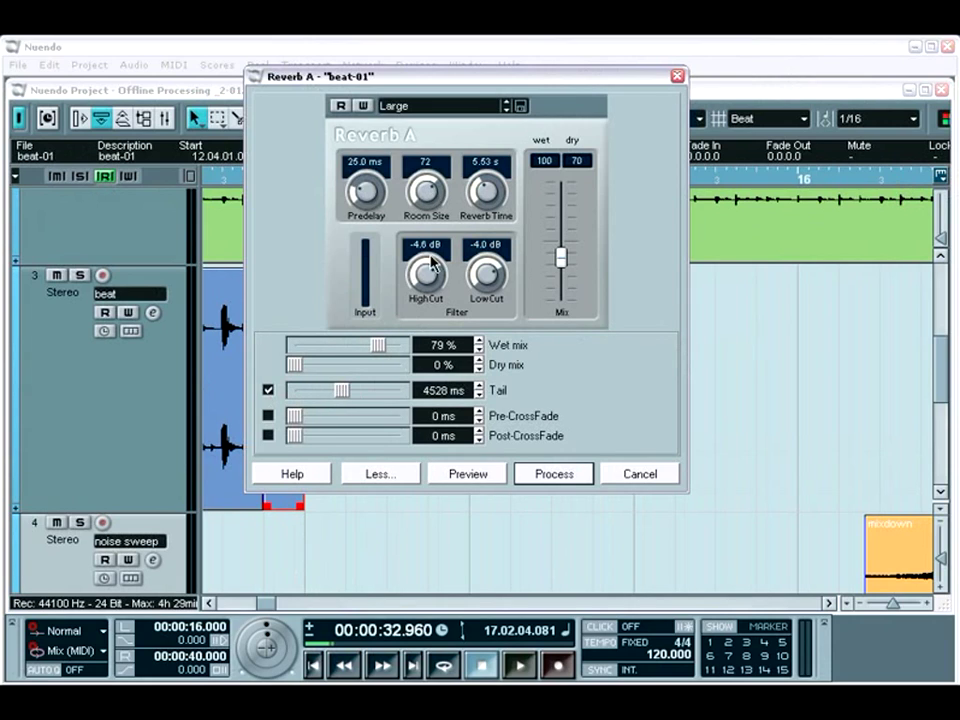
mouse_move(377, 344)
mouse_down()
mouse_move(365, 347)
mouse_move(380, 348)
mouse_up()
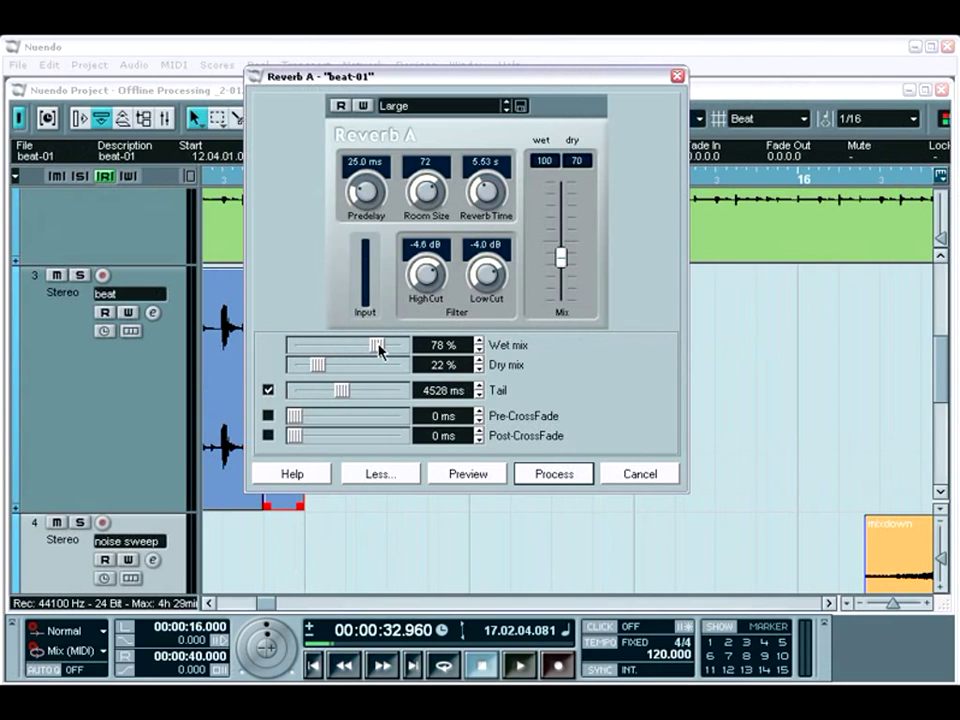
click(462, 474)
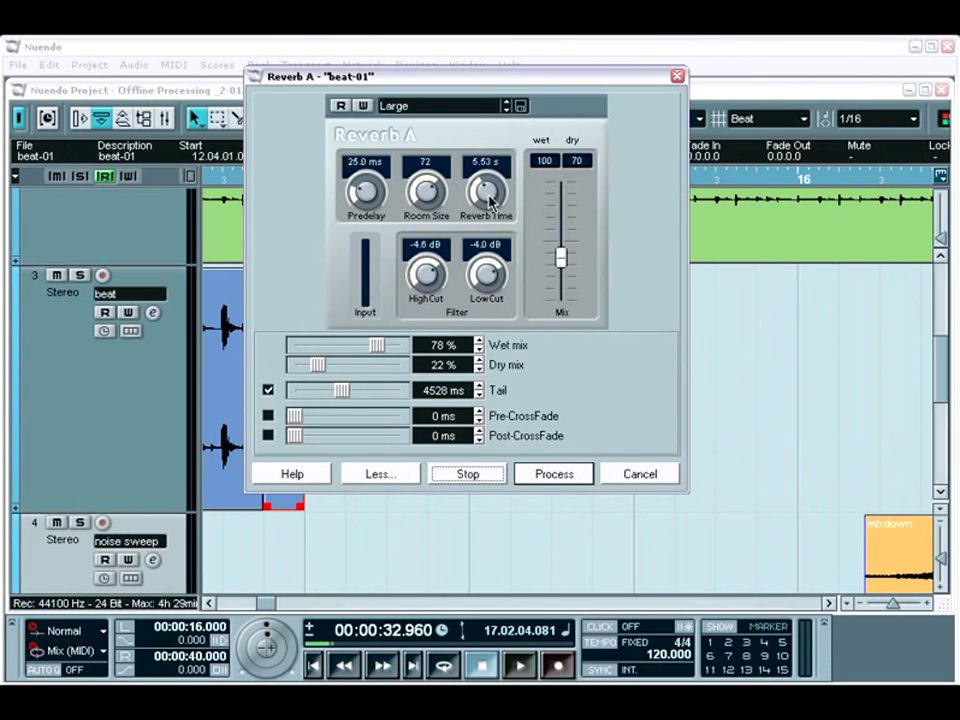
drag(501, 232, 496, 218)
drag(487, 287, 487, 278)
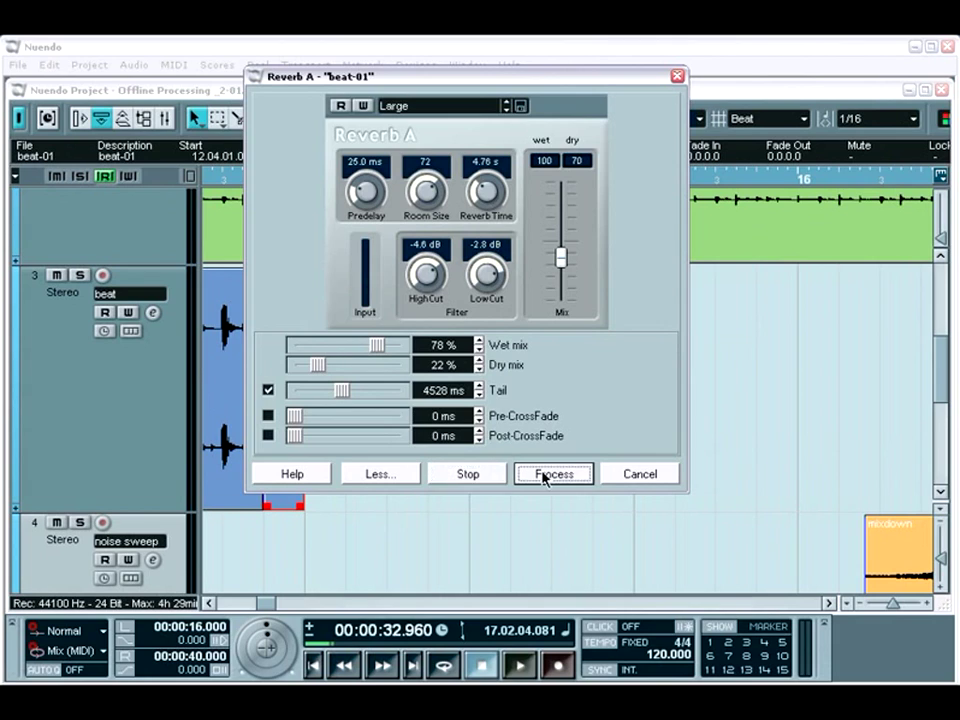
click(548, 476)
Step: Process as a new version, extend beat-01 (2) to about bar 15, and play from bar 9
click(446, 444)
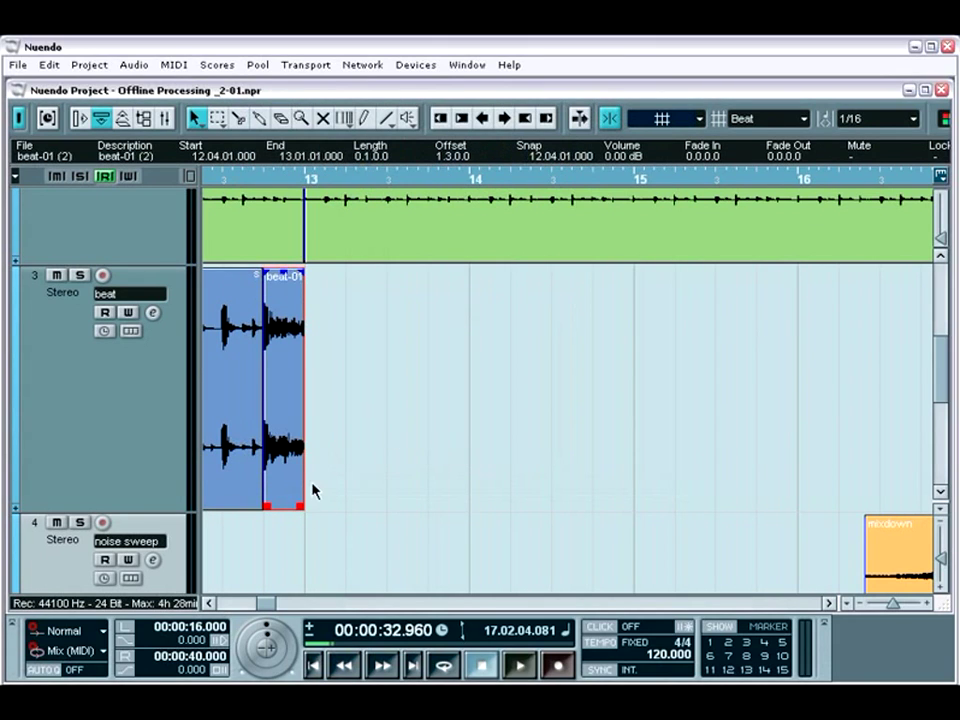
drag(299, 506, 791, 514)
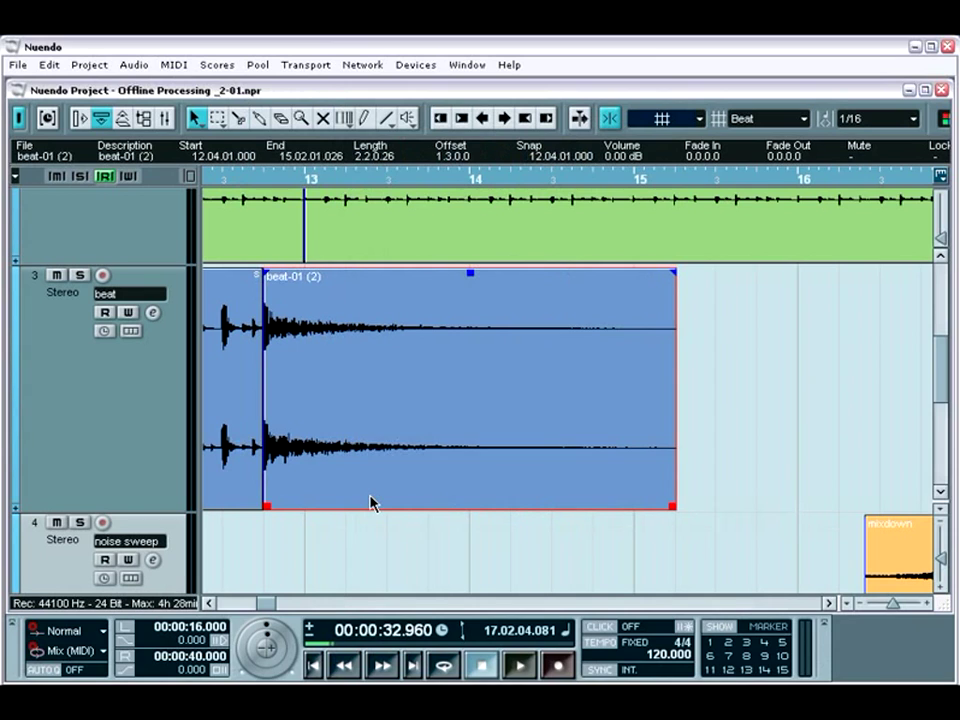
key(shift+f)
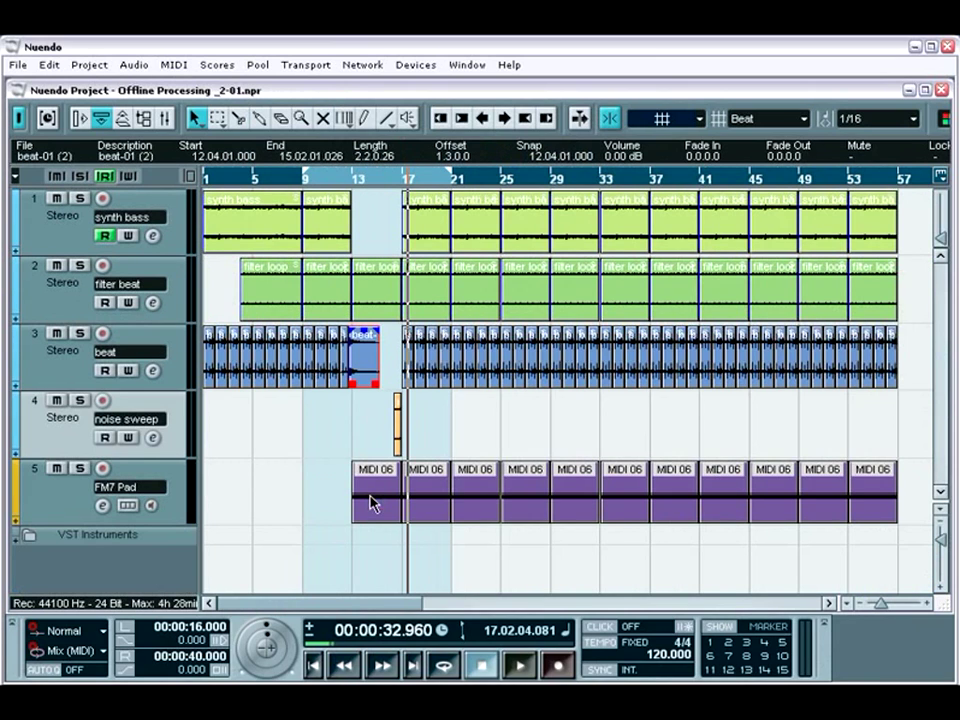
key(KP_1)
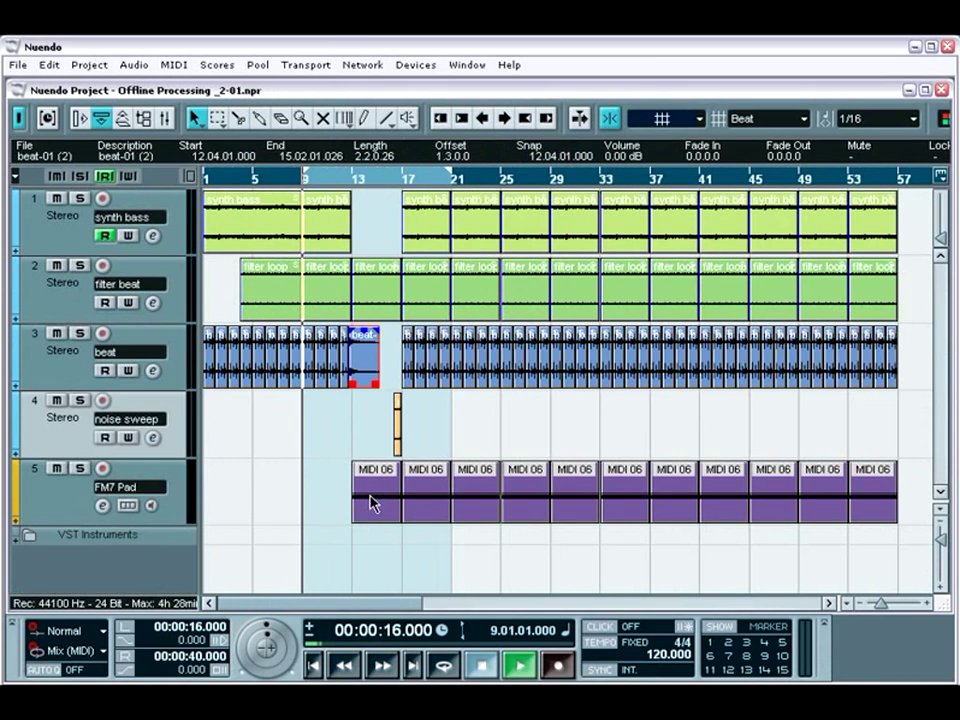
key(space)
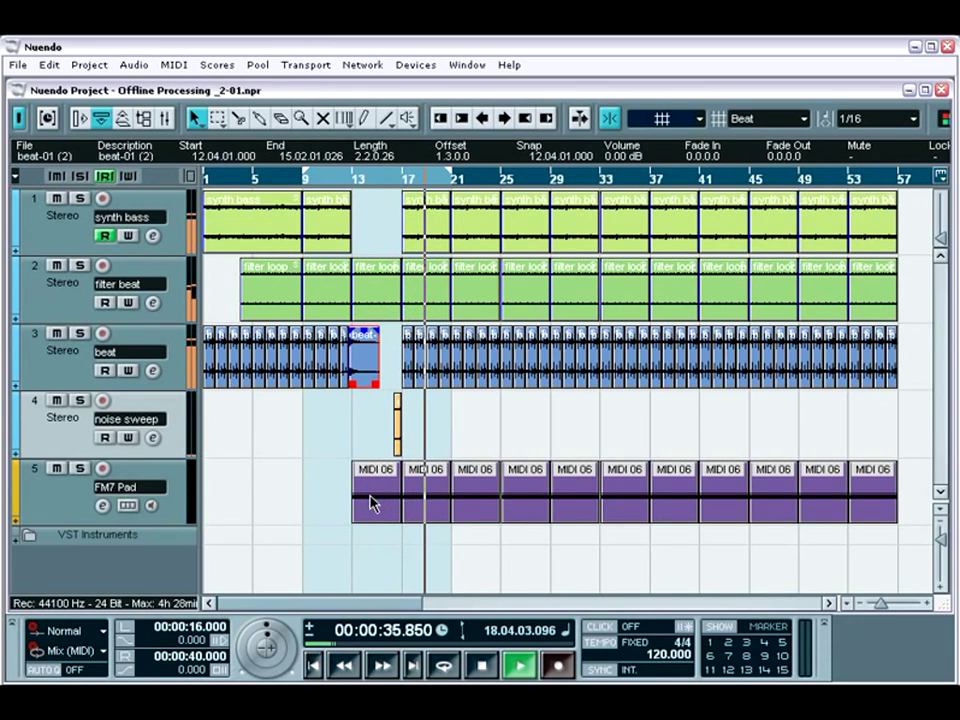
Step: Stop playback at 19.03.03.009, after the extended reverb snare tail has played
key(space)
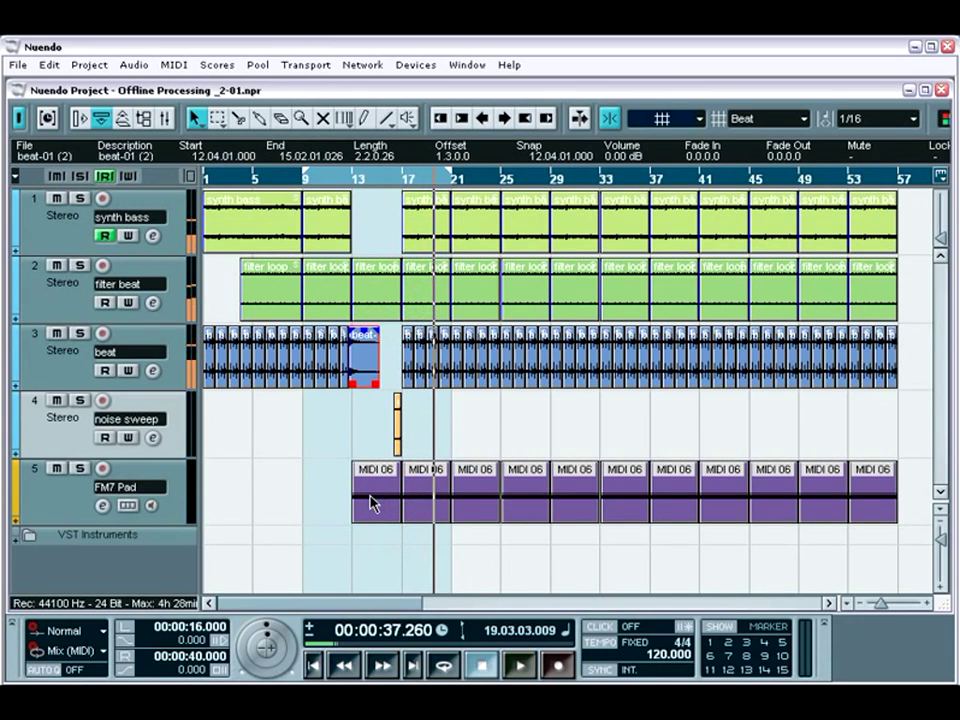